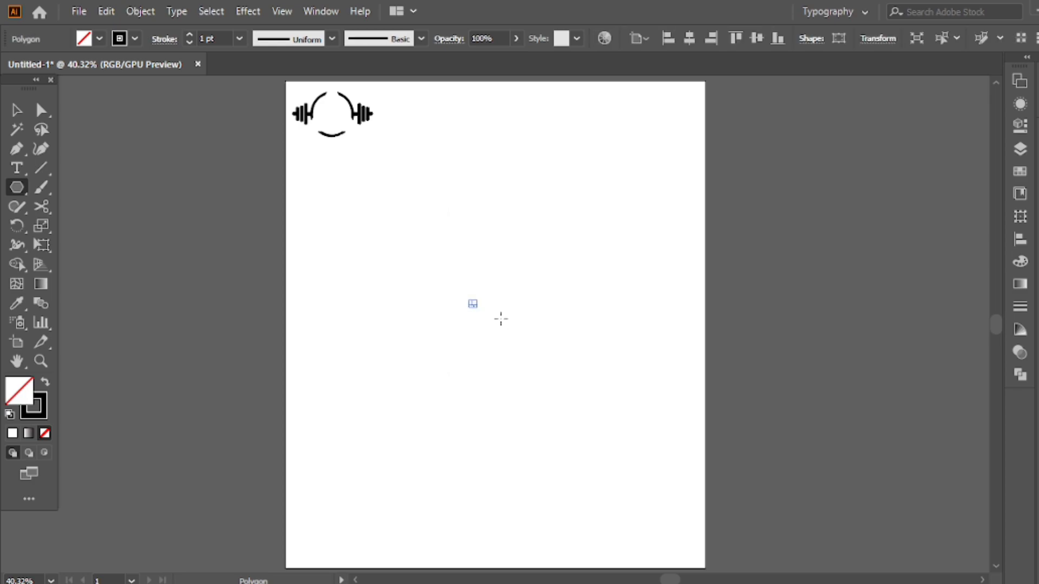
Enlarge the small outlined triangle evenly until it fills roughly half the artboard's width near its centre.
{"action": "key", "text": "v"}
{"action": "scroll", "coordinate": [479, 310], "scroll_direction": "up", "scroll_amount": 5}
{"action": "left_click_drag", "start_coordinate": [440, 272], "coordinate": [628, 377]}
{"action": "key", "text": "ctrl+0"}
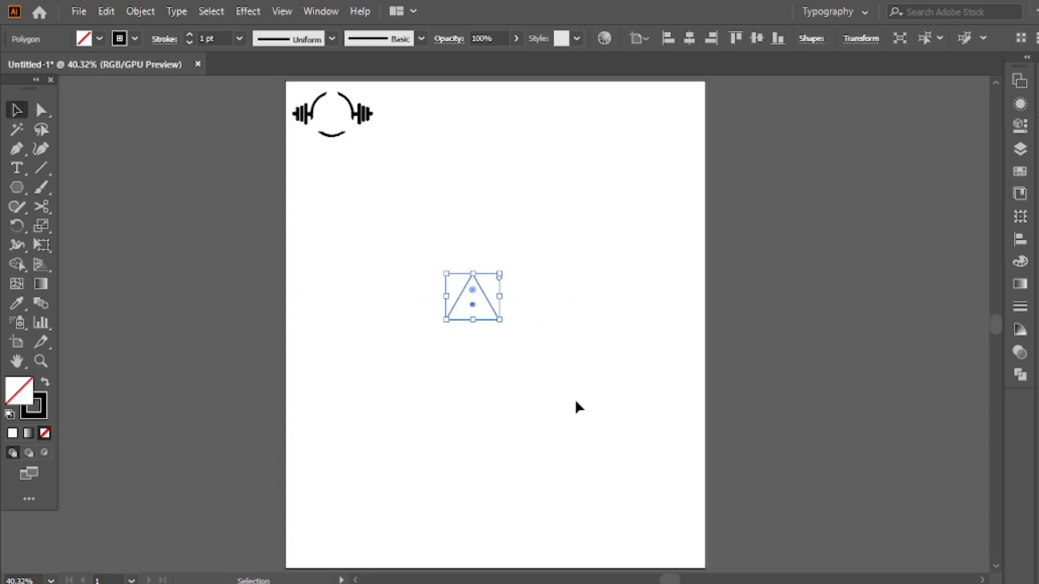
{"action": "left_click_drag", "start_coordinate": [498, 320], "coordinate": [566, 359]}
{"action": "left_click_drag", "start_coordinate": [533, 314], "coordinate": [568, 358]}
{"action": "left_click", "coordinate": [616, 412]}
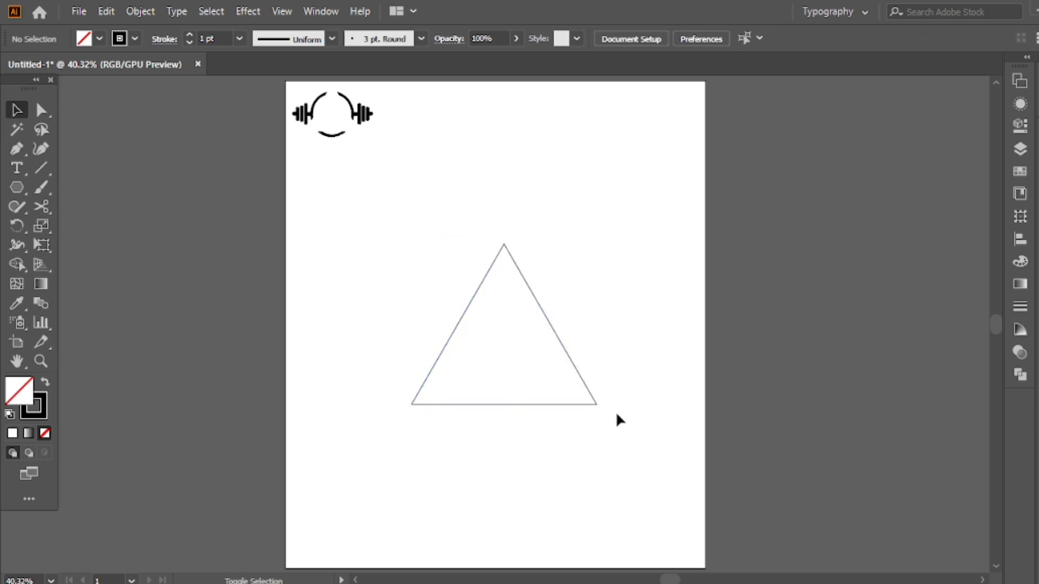
{"action": "left_click", "coordinate": [597, 405]}
{"action": "left_click_drag", "start_coordinate": [596, 404], "coordinate": [607, 409]}
Swap the triangle's fill and stroke so it has a solid black fill and no outline.
{"action": "left_click", "coordinate": [628, 337]}
{"action": "left_click", "coordinate": [551, 312]}
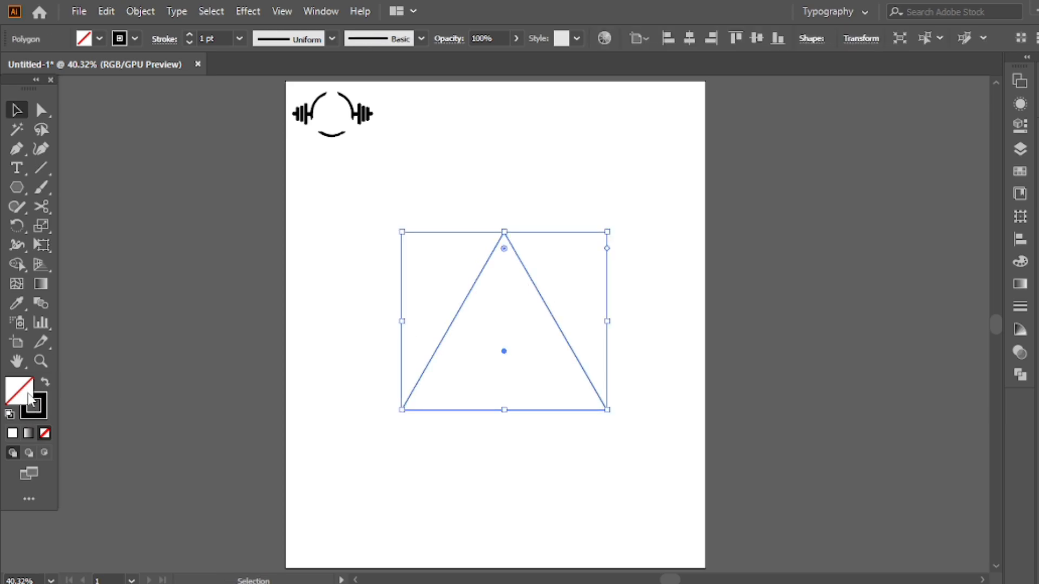
{"action": "left_click", "coordinate": [47, 383]}
{"action": "left_click", "coordinate": [327, 290]}
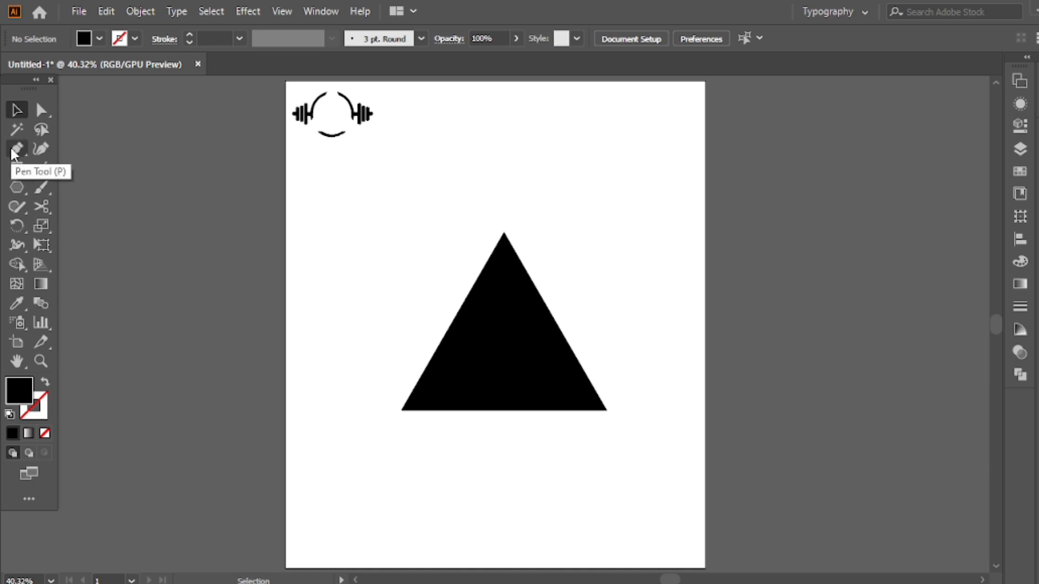
Draw a thin black horizontal rectangle along the triangle's base, extending past both lower corners.
{"action": "left_click", "coordinate": [17, 186]}
{"action": "left_click", "coordinate": [50, 188]}
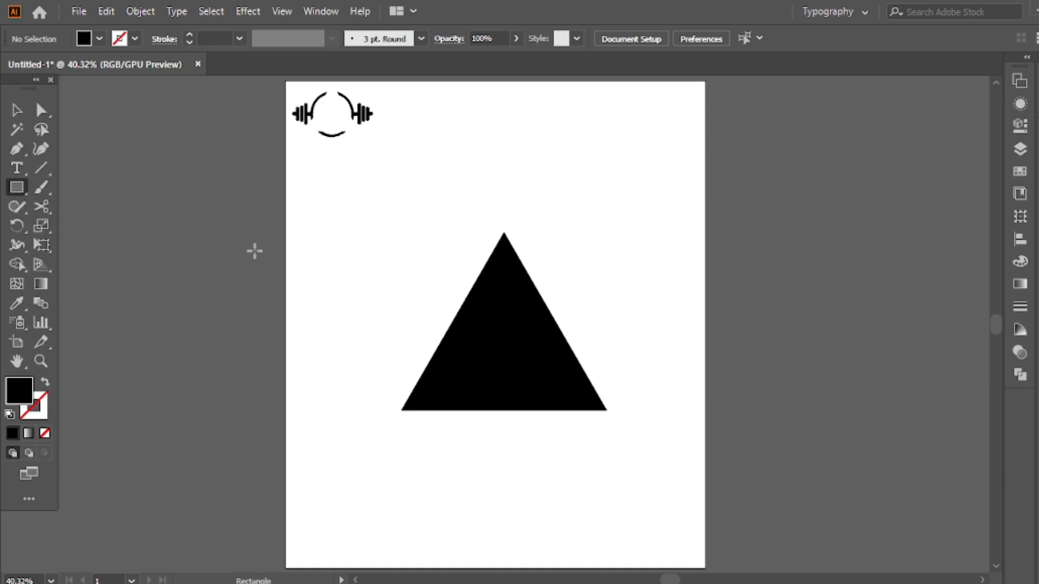
{"action": "scroll", "coordinate": [391, 404], "scroll_direction": "up", "scroll_amount": 2}
{"action": "mouse_move", "coordinate": [388, 399]}
{"action": "left_mouse_down"}
{"action": "mouse_move", "coordinate": [433, 414]}
{"action": "mouse_move", "coordinate": [764, 413]}
{"action": "left_mouse_up"}
Duplicate the thin bar upward edge to edge and repeat the copy until eleven bars are stacked over the triangle.
{"action": "key", "text": "v"}
{"action": "left_click_drag", "start_coordinate": [603, 411], "coordinate": [597, 379]}
{"action": "key", "text": "a"}
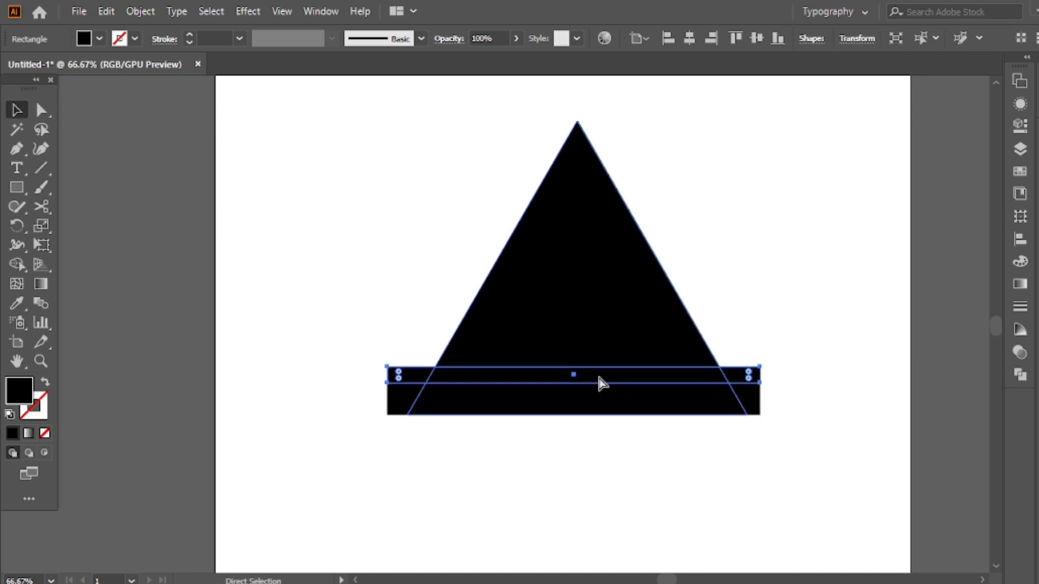
{"action": "key", "text": "ctrl+d"}
{"action": "key", "text": "ctrl+d"}
{"action": "key", "text": "ctrl+d"}
{"action": "key", "text": "ctrl+d"}
{"action": "key", "text": "ctrl+d"}
{"action": "key", "text": "ctrl+d"}
{"action": "key", "text": "ctrl+d"}
{"action": "key", "text": "ctrl+d"}
{"action": "key", "text": "v"}
Select only the stacked bars, without the triangle, and group them.
{"action": "left_click_drag", "start_coordinate": [318, 153], "coordinate": [653, 482]}
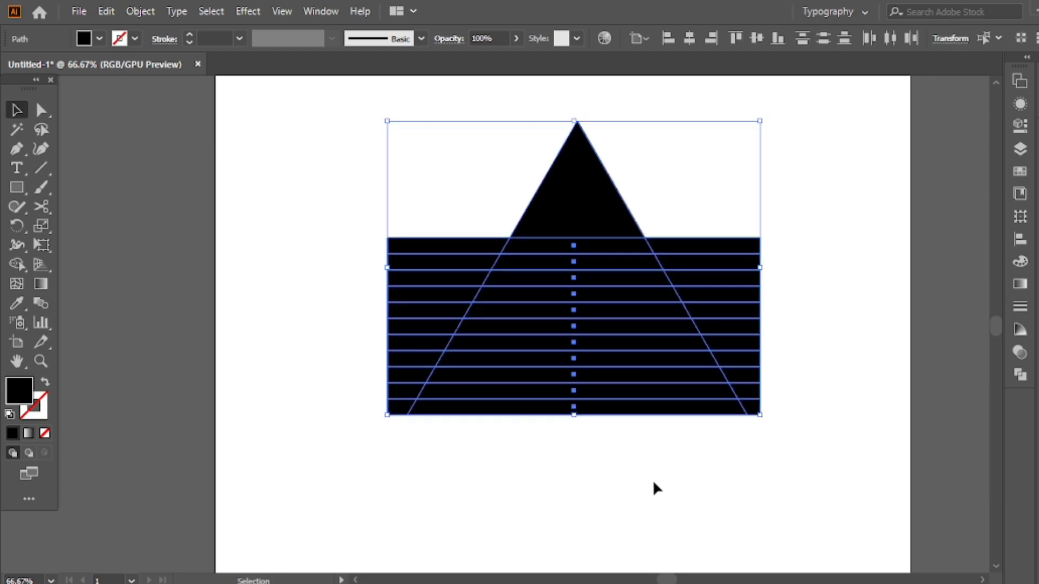
{"action": "left_click", "coordinate": [318, 251]}
{"action": "left_click_drag", "start_coordinate": [361, 192], "coordinate": [396, 441]}
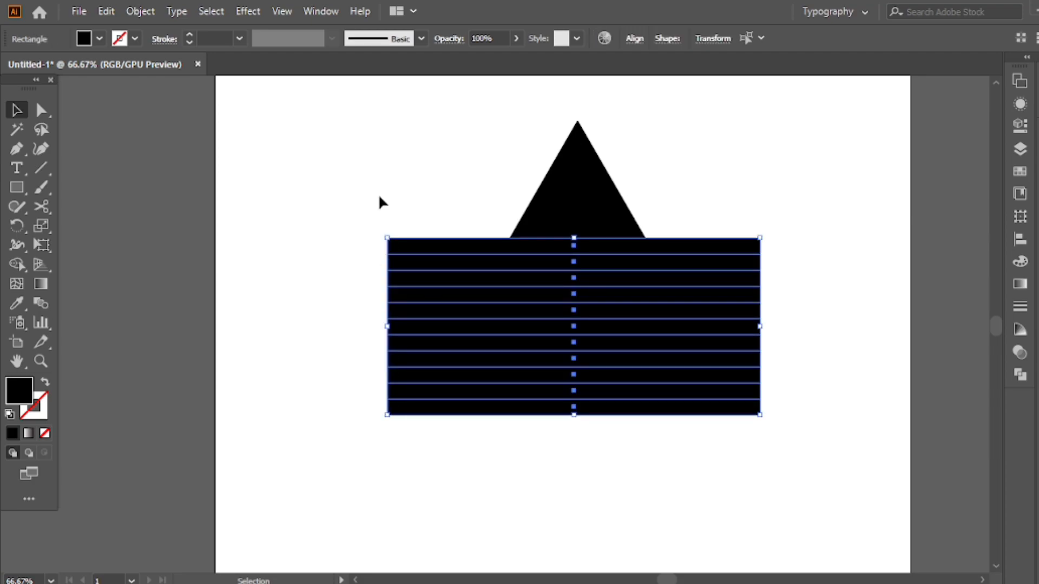
{"action": "right_click", "coordinate": [379, 195]}
{"action": "left_click", "coordinate": [463, 304]}
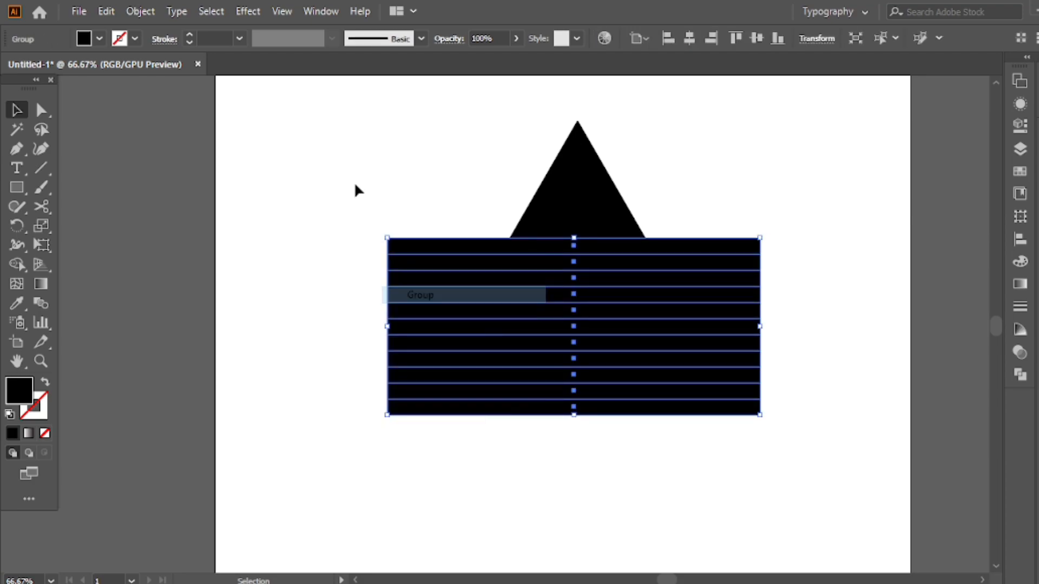
{"action": "left_click", "coordinate": [357, 190]}
{"action": "key", "text": "ctrl+0"}
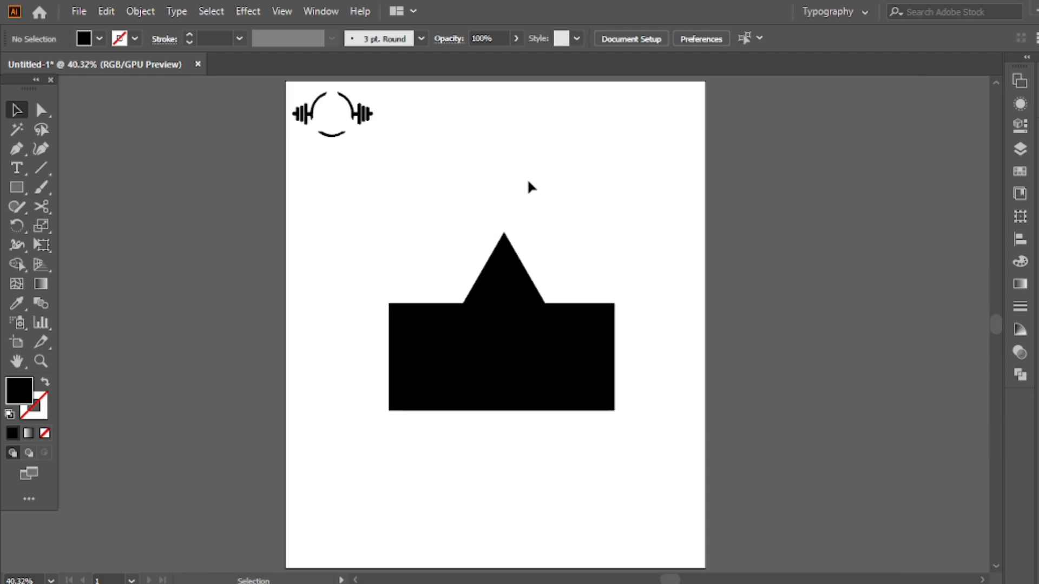
Scale up the bar group until it reaches the triangle's apex, and select it together with the triangle.
{"action": "left_click", "coordinate": [529, 339]}
{"action": "left_click_drag", "start_coordinate": [504, 304], "coordinate": [516, 232]}
{"action": "left_click_drag", "start_coordinate": [588, 194], "coordinate": [346, 428]}
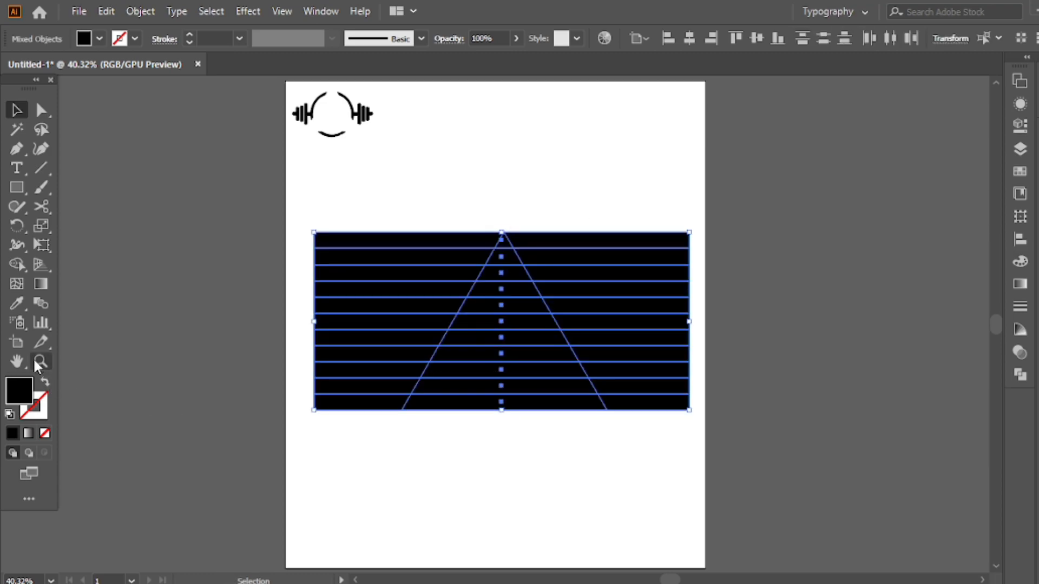
{"action": "key", "text": "ctrl+z"}
{"action": "left_click_drag", "start_coordinate": [502, 304], "coordinate": [357, 425]}
Remove the parts of the bars outside the triangle with the Shape Builder tool.
{"action": "key", "text": "shift+m"}
{"action": "mouse_move", "coordinate": [357, 424]}
{"action": "left_mouse_down"}
{"action": "mouse_move", "coordinate": [379, 300]}
{"action": "mouse_move", "coordinate": [428, 187]}
{"action": "left_mouse_up"}
{"action": "left_click_drag", "start_coordinate": [577, 195], "coordinate": [667, 483]}
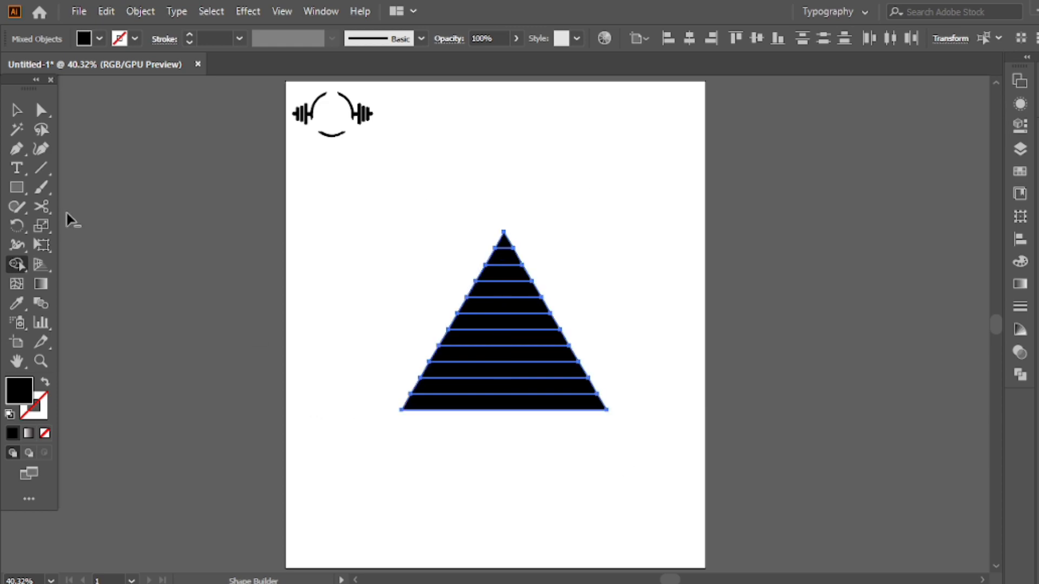
{"action": "left_click", "coordinate": [9, 109]}
{"action": "left_click", "coordinate": [367, 263]}
{"action": "left_click_drag", "start_coordinate": [562, 234], "coordinate": [517, 287]}
{"action": "left_click_drag", "start_coordinate": [447, 457], "coordinate": [447, 457]}
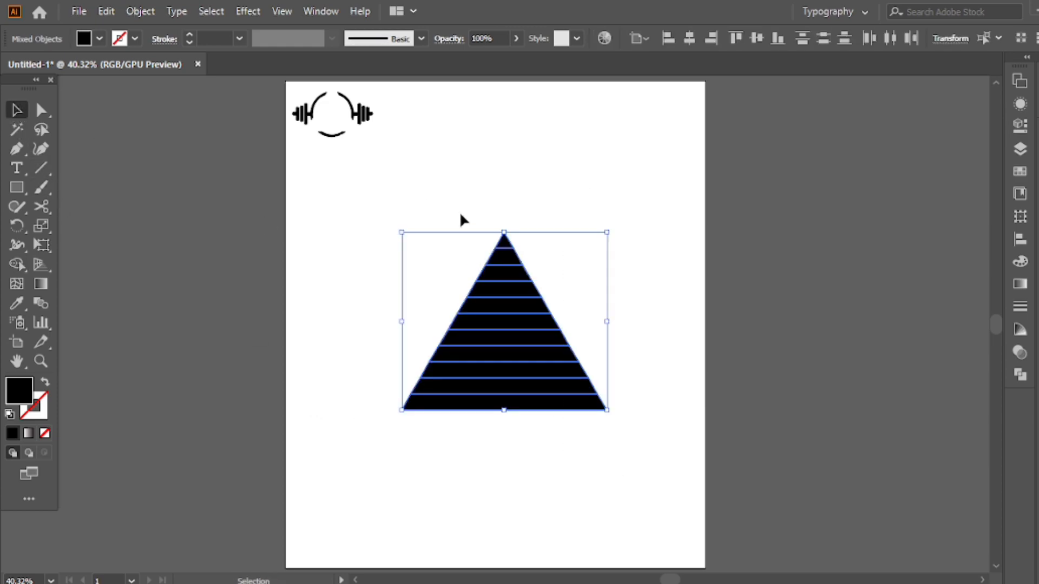
{"action": "right_click", "coordinate": [460, 213]}
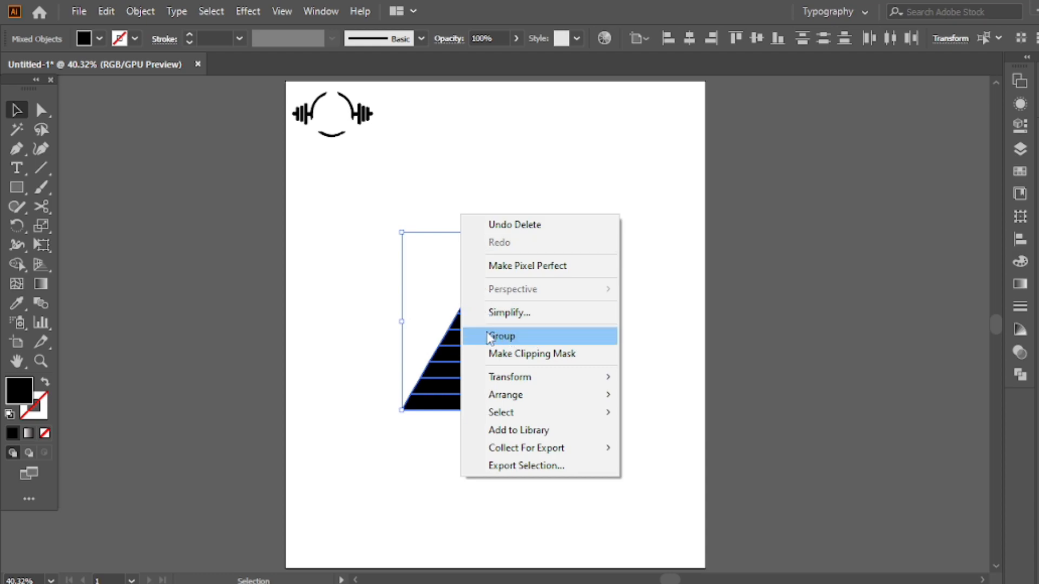
{"action": "left_click", "coordinate": [490, 336]}
{"action": "left_click_drag", "start_coordinate": [523, 331], "coordinate": [463, 341]}
{"action": "key", "text": "ctrl+z"}
Group all slices of the triangle and place a duplicate of the group beside it.
{"action": "left_click_drag", "start_coordinate": [559, 192], "coordinate": [399, 460]}
{"action": "right_click", "coordinate": [368, 204]}
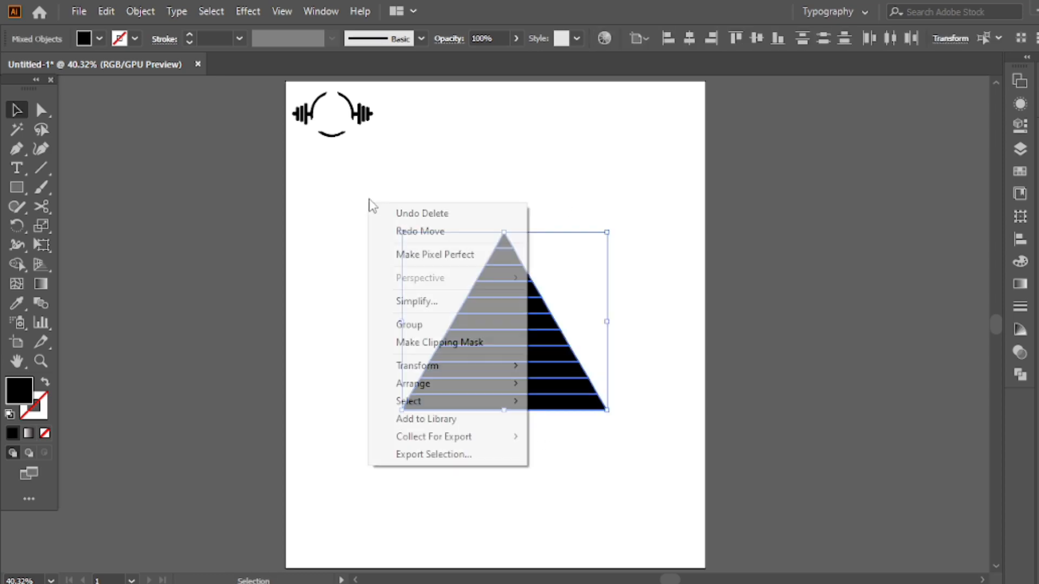
{"action": "left_click", "coordinate": [454, 325]}
{"action": "left_click", "coordinate": [359, 241]}
{"action": "left_click_drag", "start_coordinate": [511, 318], "coordinate": [623, 332]}
{"action": "left_click", "coordinate": [420, 201]}
Create a reflected copy of the right triangle about a 120° axis.
{"action": "left_click_drag", "start_coordinate": [521, 194], "coordinate": [616, 345]}
{"action": "right_click", "coordinate": [498, 167]}
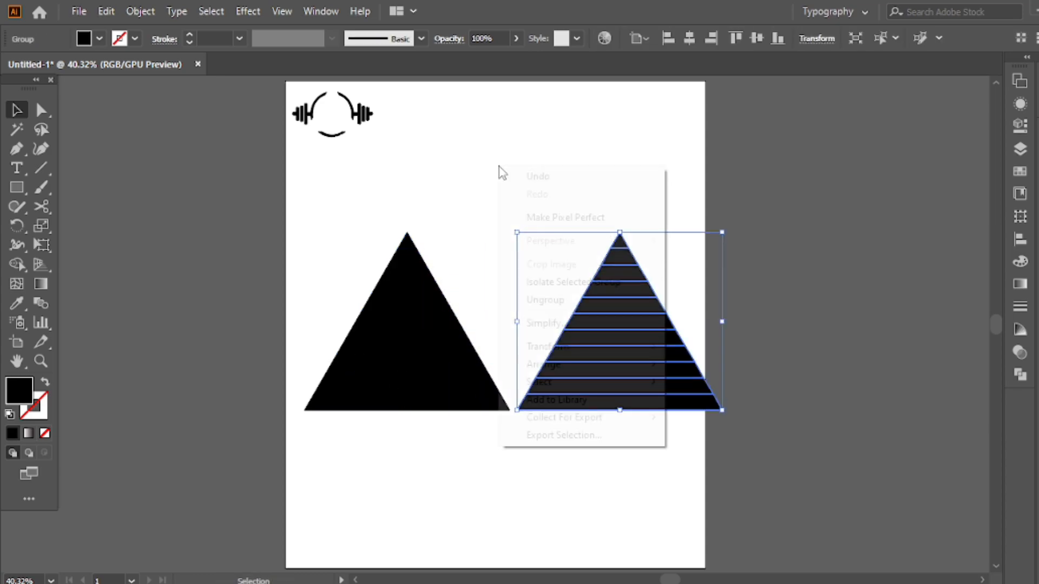
{"action": "mouse_move", "coordinate": [616, 352]}
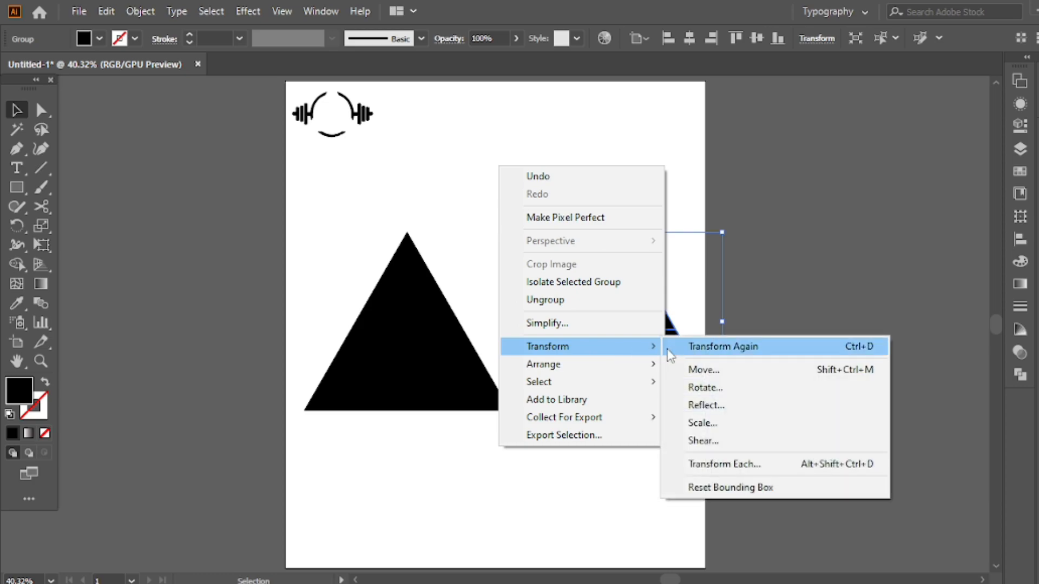
{"action": "left_click", "coordinate": [699, 406]}
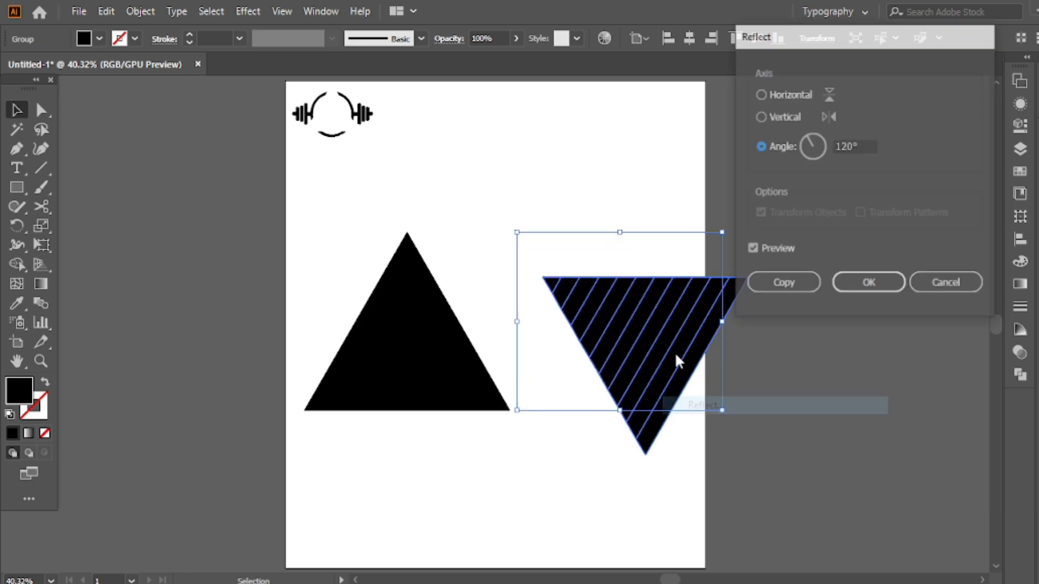
{"action": "left_click", "coordinate": [783, 284]}
Turn the reflected copy upright and place it exactly over the left triangle, its slices parallel to the left side.
{"action": "left_click_drag", "start_coordinate": [691, 331], "coordinate": [436, 302]}
{"action": "left_click_drag", "start_coordinate": [507, 253], "coordinate": [432, 354]}
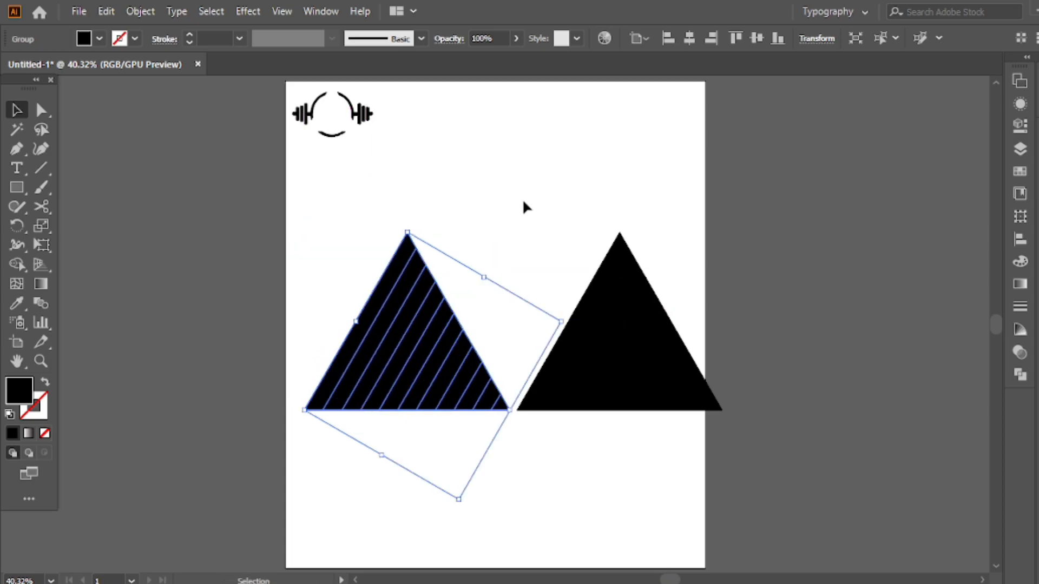
{"action": "left_click", "coordinate": [603, 306]}
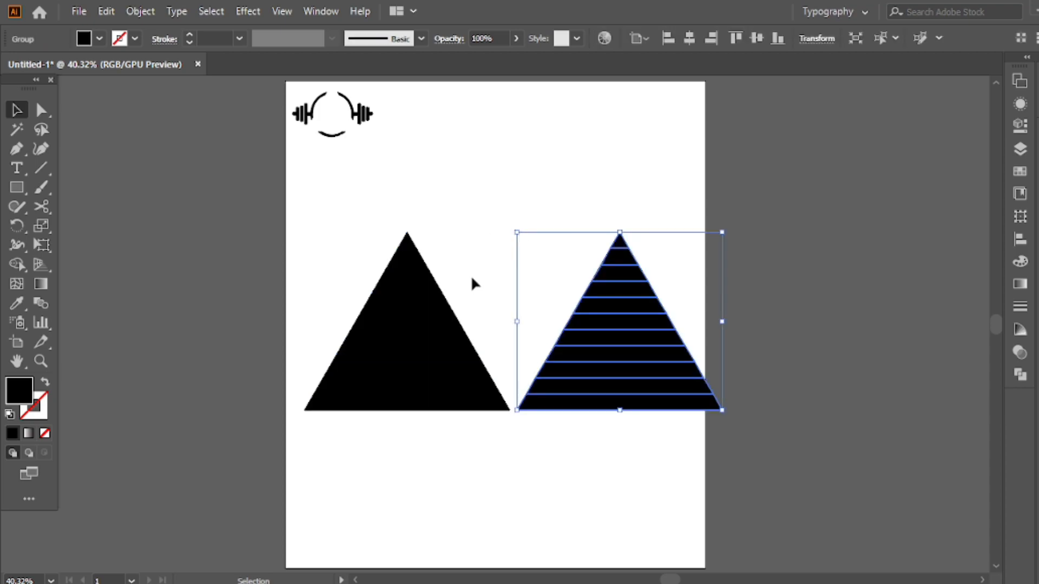
Create another copy of the left diagonally sliced triangle, reflected about a 120° axis.
{"action": "left_click", "coordinate": [409, 271]}
{"action": "right_click", "coordinate": [404, 235]}
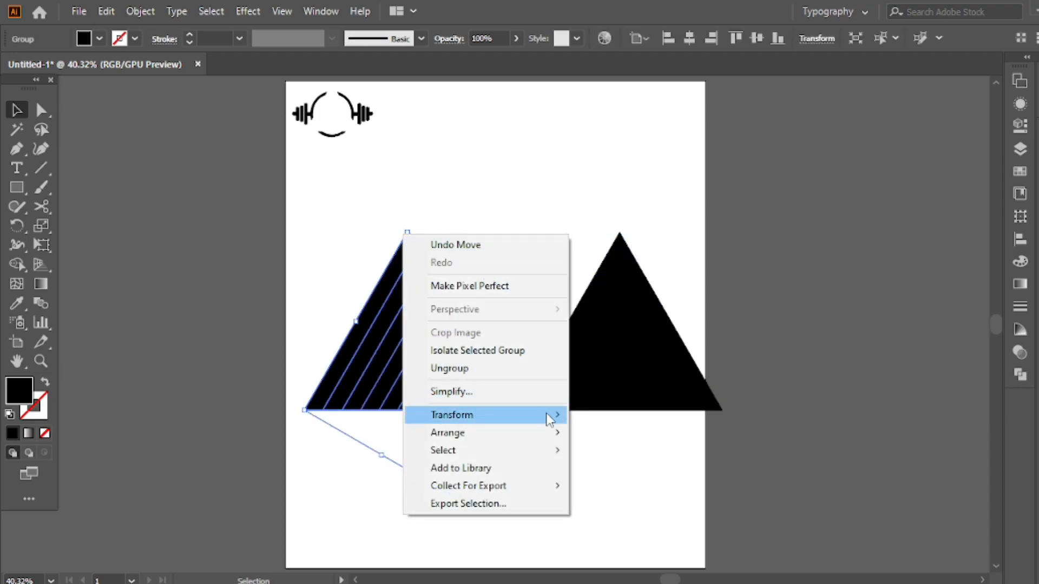
{"action": "mouse_move", "coordinate": [551, 415]}
{"action": "left_click", "coordinate": [631, 475]}
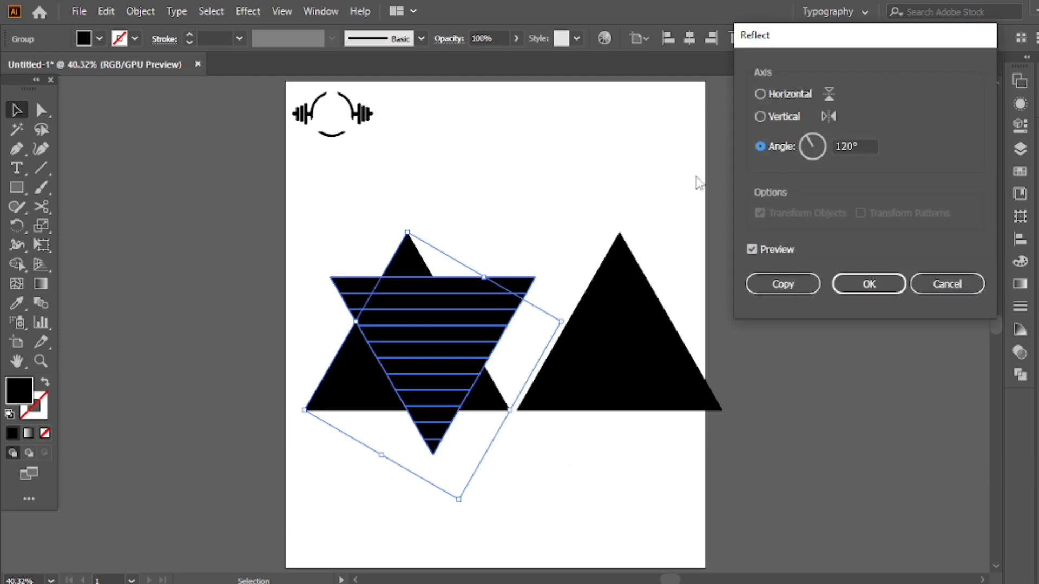
{"action": "left_click", "coordinate": [781, 293]}
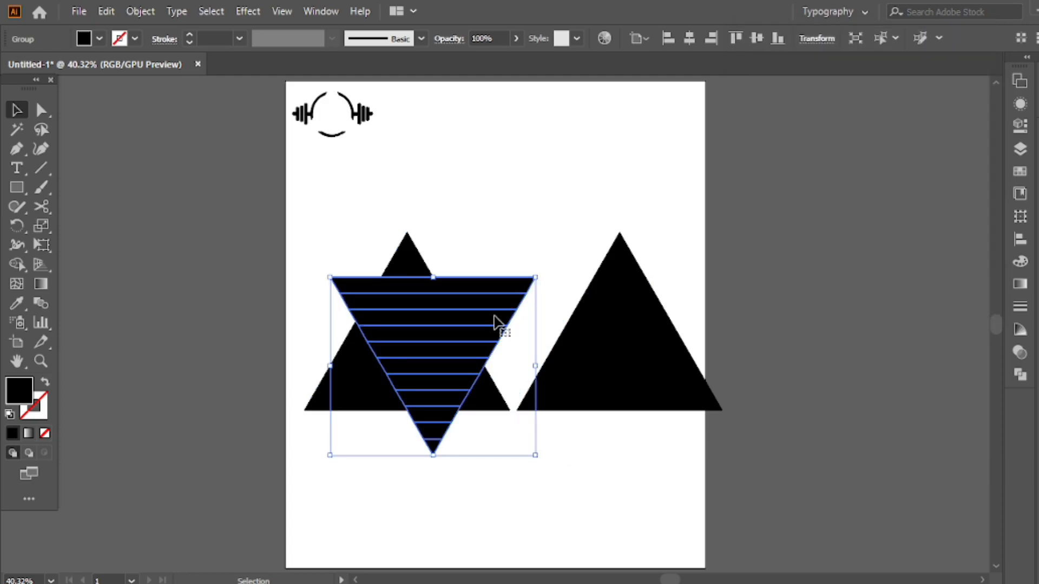
Rotate the new copy so its slices run parallel to the right side, and place it over the left triangle.
{"action": "left_click_drag", "start_coordinate": [494, 242], "coordinate": [544, 437]}
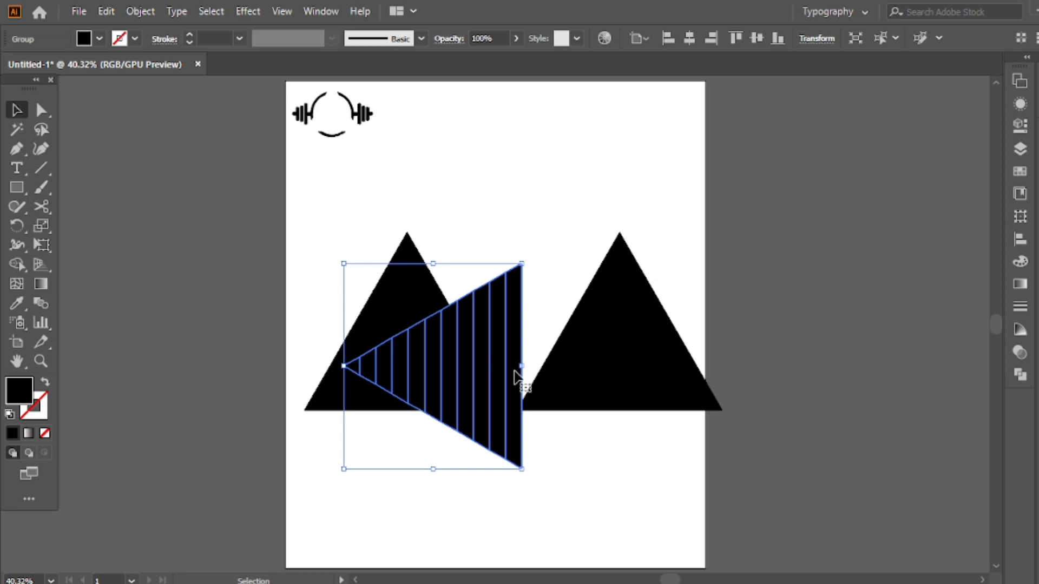
{"action": "left_click_drag", "start_coordinate": [528, 253], "coordinate": [471, 216]}
{"action": "mouse_move", "coordinate": [436, 313]}
{"action": "left_mouse_down"}
{"action": "mouse_move", "coordinate": [415, 303]}
{"action": "mouse_move", "coordinate": [421, 316]}
{"action": "left_mouse_up"}
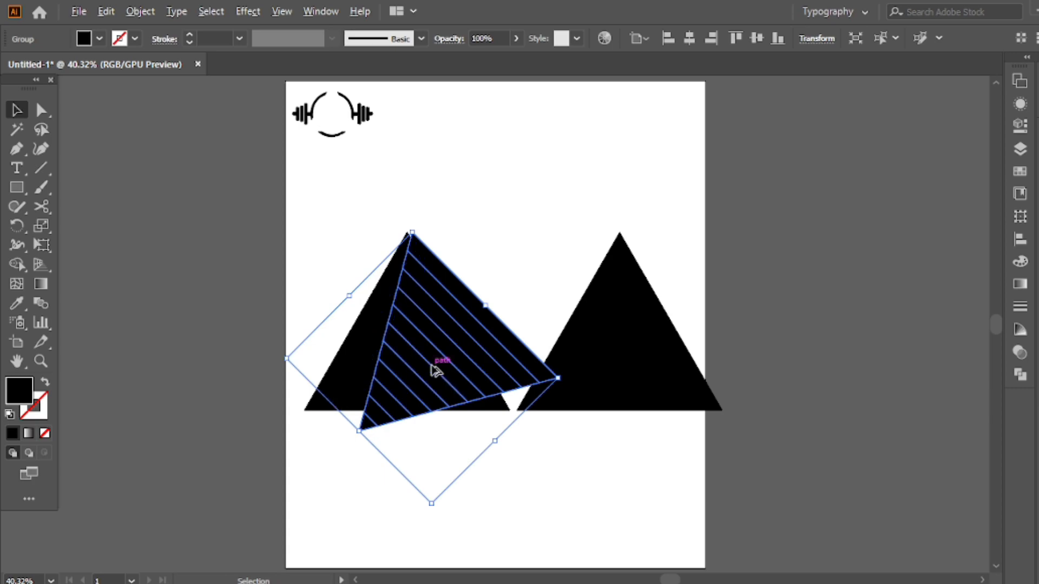
{"action": "scroll", "coordinate": [428, 367], "scroll_direction": "up", "scroll_amount": 2}
{"action": "left_click_drag", "start_coordinate": [186, 358], "coordinate": [188, 292]}
{"action": "left_click_drag", "start_coordinate": [428, 399], "coordinate": [345, 386]}
Nudge the rotated copy right and down to line it up with the triangle underneath.
{"action": "key", "text": "Right"}
{"action": "key", "text": "Right"}
{"action": "key", "text": "Right"}
{"action": "key", "text": "Right"}
{"action": "key", "text": "Right"}
{"action": "key", "text": "Right"}
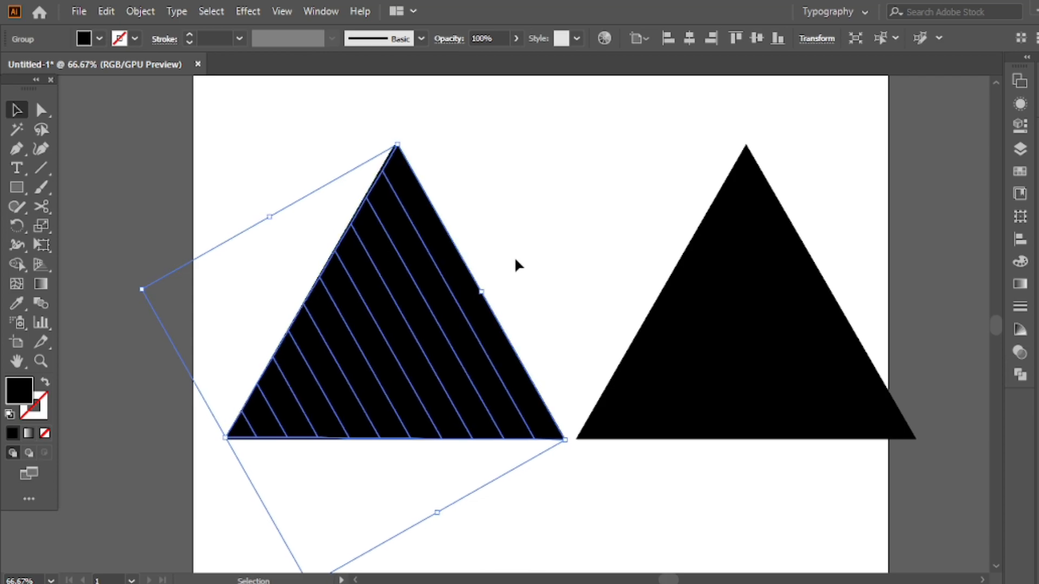
{"action": "key", "text": "Down"}
{"action": "key", "text": "Down"}
{"action": "key", "text": "Down"}
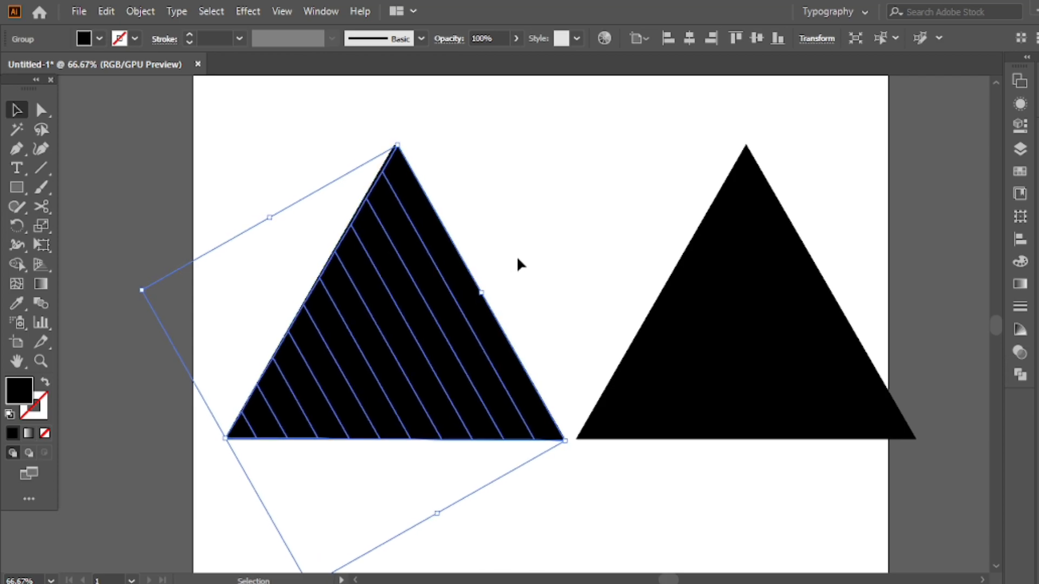
Adjust the rotated copy so its apex coincides with the apex of the left triangle underneath.
{"action": "scroll", "coordinate": [387, 114], "scroll_direction": "up", "scroll_amount": 3}
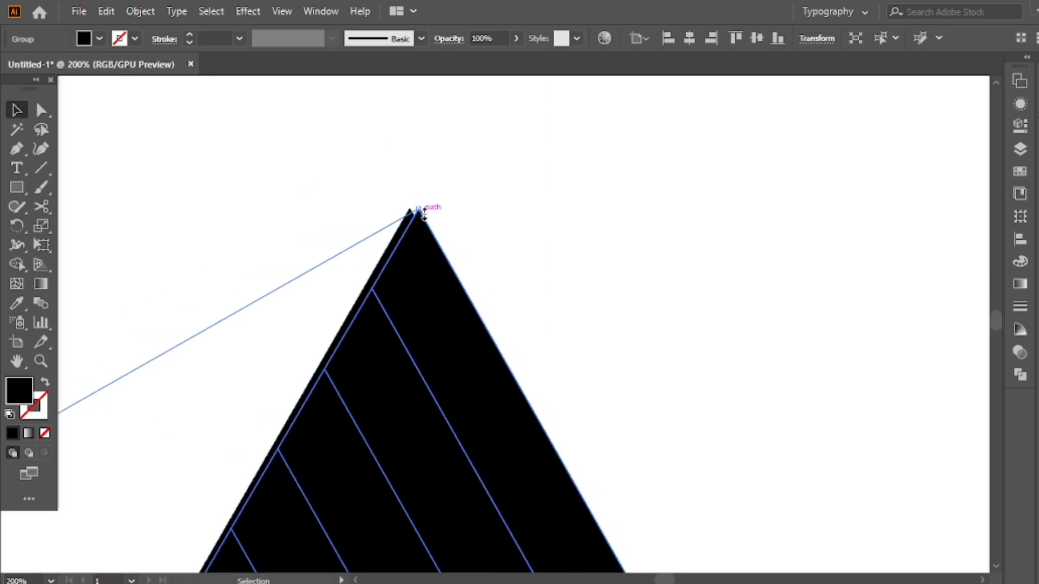
{"action": "key", "text": "a"}
{"action": "left_click", "coordinate": [421, 264]}
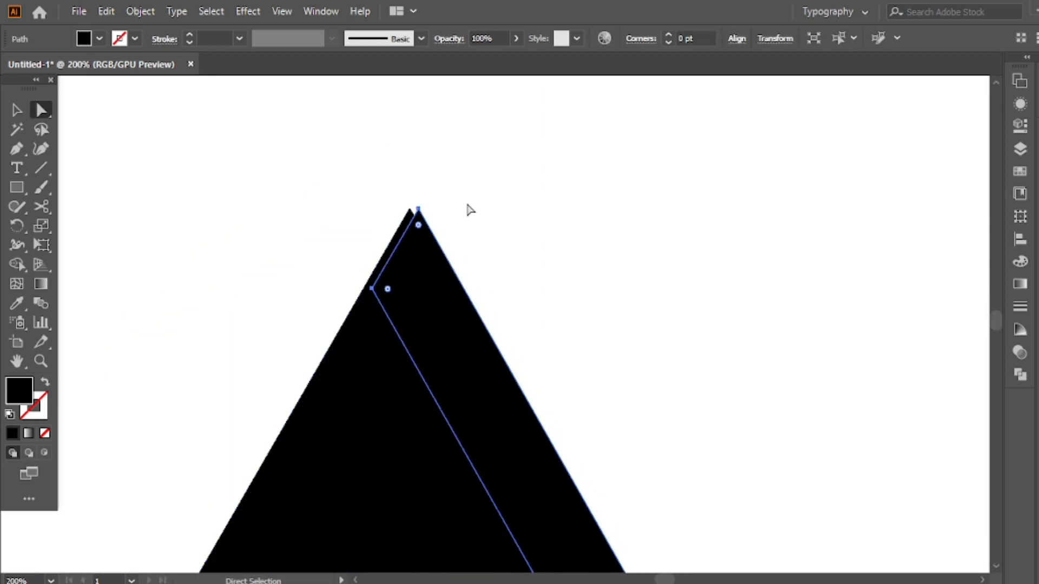
{"action": "key", "text": "v"}
{"action": "left_click", "coordinate": [470, 212]}
{"action": "left_click", "coordinate": [407, 238]}
{"action": "left_click_drag", "start_coordinate": [419, 203], "coordinate": [414, 200]}
{"action": "left_click", "coordinate": [433, 228]}
{"action": "left_click", "coordinate": [411, 201]}
{"action": "left_click", "coordinate": [444, 209]}
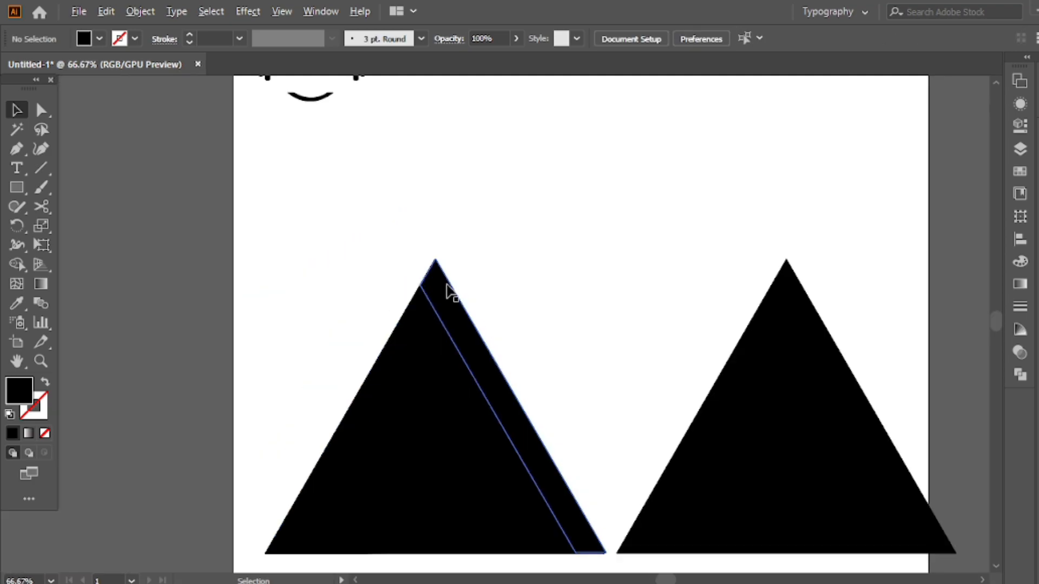
Adjust the rotated copy's lower-right corner to match the base corner of the left triangle underneath.
{"action": "scroll", "coordinate": [448, 290], "scroll_direction": "up", "scroll_amount": 2}
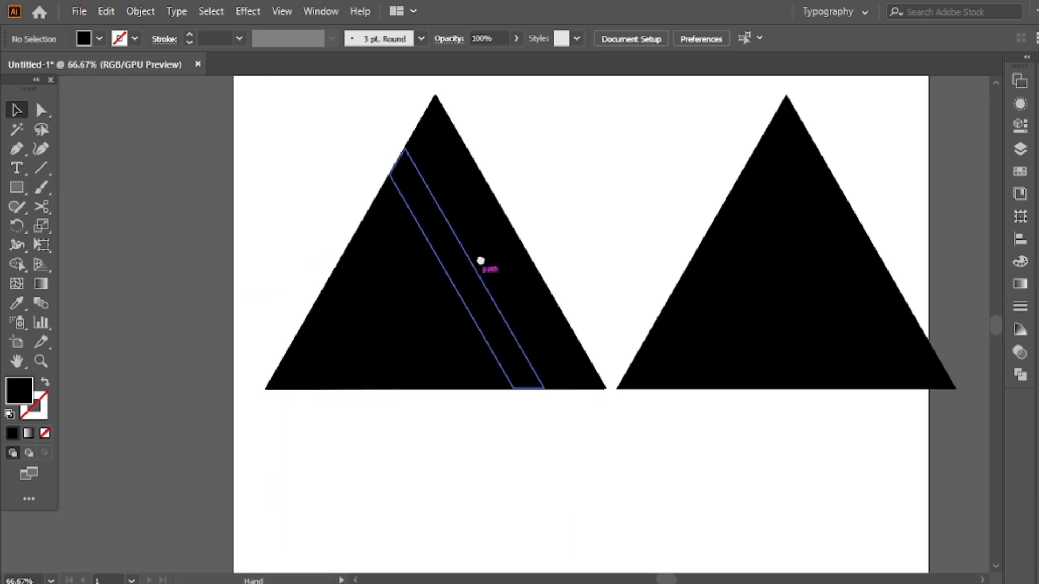
{"action": "scroll", "coordinate": [483, 260], "scroll_direction": "down", "scroll_amount": 3}
{"action": "scroll", "coordinate": [494, 283], "scroll_direction": "up", "scroll_amount": 3}
{"action": "left_click", "coordinate": [658, 248]}
{"action": "scroll", "coordinate": [777, 290], "scroll_direction": "up", "scroll_amount": 4}
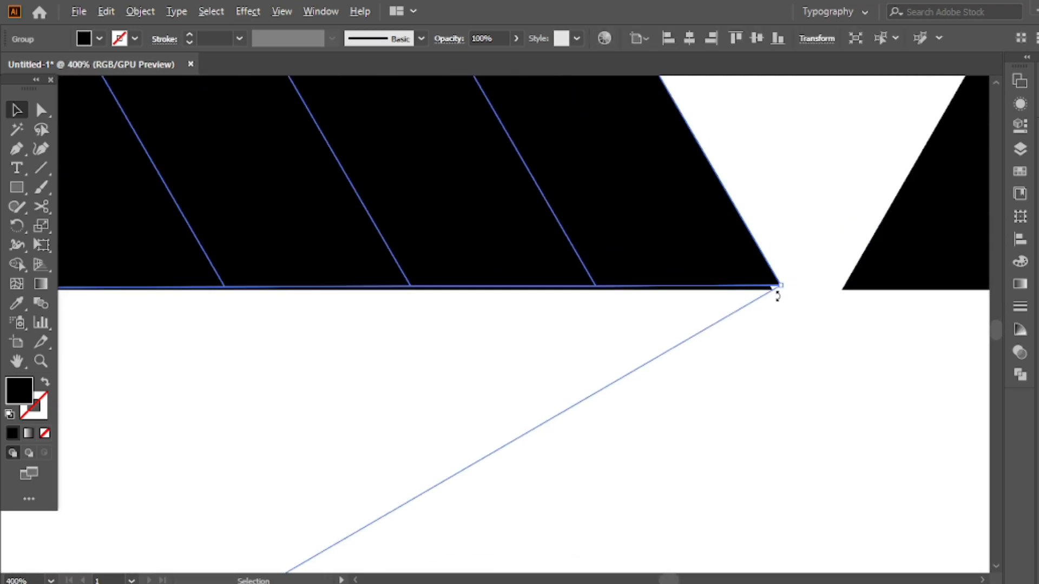
{"action": "left_click_drag", "start_coordinate": [790, 283], "coordinate": [782, 292]}
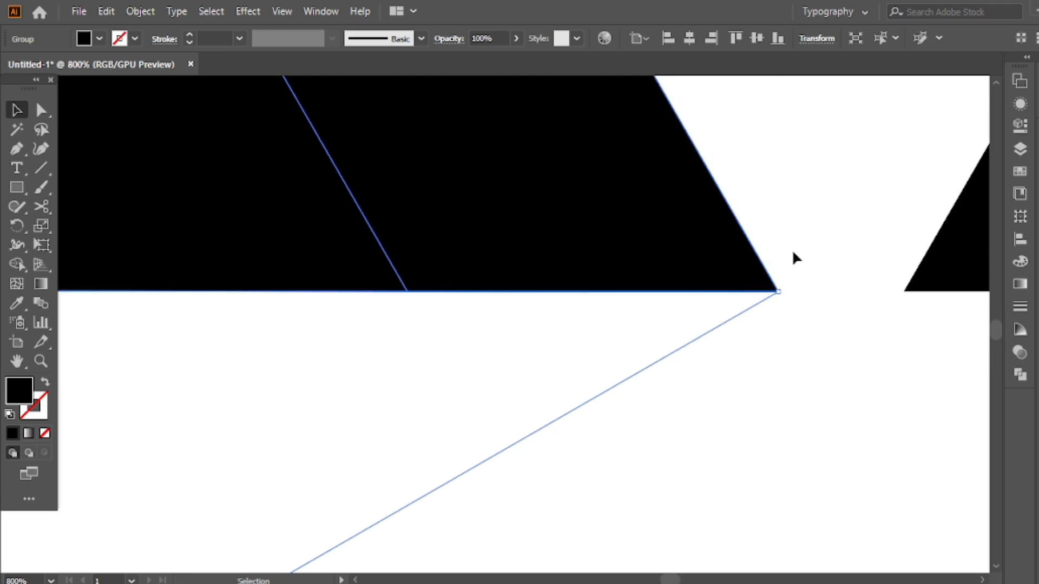
{"action": "left_click", "coordinate": [796, 258]}
Adjust the rotated copy's lower-left corner to match the base corner of the left triangle underneath.
{"action": "key", "text": "space"}
{"action": "left_click_drag", "start_coordinate": [432, 242], "coordinate": [778, 259]}
{"action": "left_click_drag", "start_coordinate": [174, 242], "coordinate": [420, 287]}
{"action": "key", "text": "g"}
{"action": "left_click_drag", "start_coordinate": [281, 274], "coordinate": [312, 255]}
{"action": "left_click", "coordinate": [17, 111]}
{"action": "key", "text": "space"}
{"action": "left_click_drag", "start_coordinate": [174, 222], "coordinate": [661, 229]}
{"action": "left_click_drag", "start_coordinate": [245, 275], "coordinate": [684, 274]}
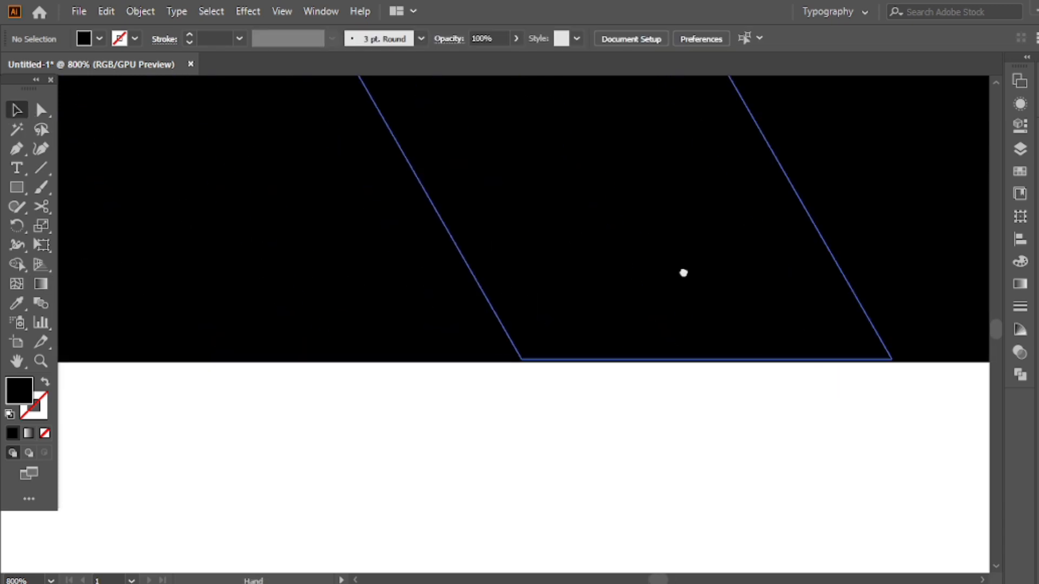
{"action": "left_click_drag", "start_coordinate": [207, 287], "coordinate": [550, 283]}
{"action": "scroll", "coordinate": [448, 295], "scroll_direction": "down", "scroll_amount": 2}
{"action": "left_click", "coordinate": [324, 294]}
{"action": "left_click_drag", "start_coordinate": [289, 322], "coordinate": [283, 326]}
{"action": "left_click", "coordinate": [321, 367]}
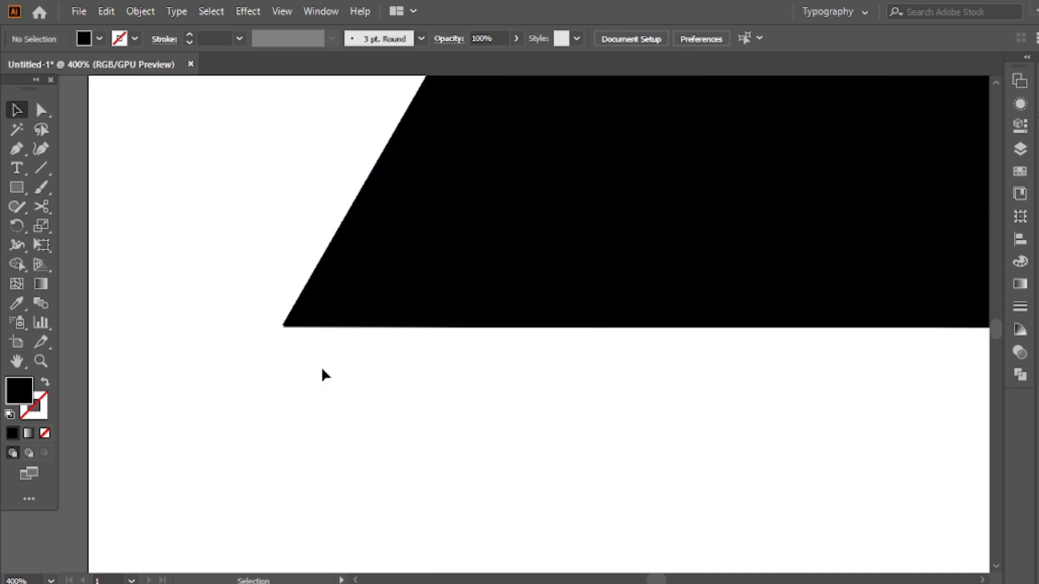
Delete the spare horizontally sliced triangle beside the overlaid triangles.
{"action": "left_click", "coordinate": [327, 293]}
{"action": "scroll", "coordinate": [587, 251], "scroll_direction": "down", "scroll_amount": 4}
{"action": "left_click_drag", "start_coordinate": [743, 212], "coordinate": [476, 373]}
{"action": "left_click_drag", "start_coordinate": [513, 209], "coordinate": [533, 341]}
{"action": "key", "text": "ctrl+0"}
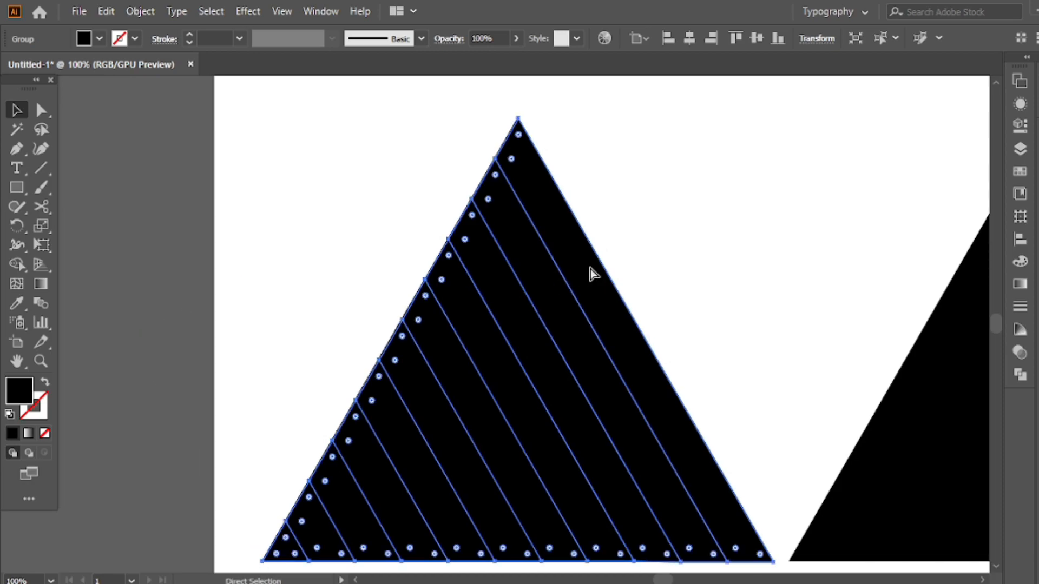
{"action": "left_click", "coordinate": [647, 388]}
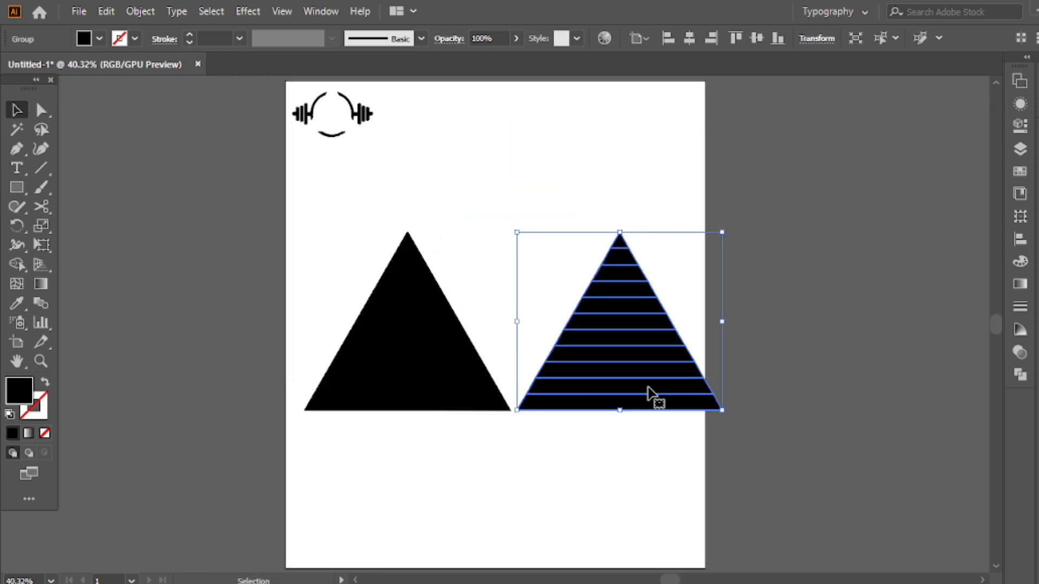
{"action": "key", "text": "Delete"}
Select the overlaid sliced triangles, place them enlarged in the middle of the artboard, and group them.
{"action": "left_click_drag", "start_coordinate": [501, 204], "coordinate": [383, 398]}
{"action": "left_click_drag", "start_coordinate": [417, 335], "coordinate": [643, 322]}
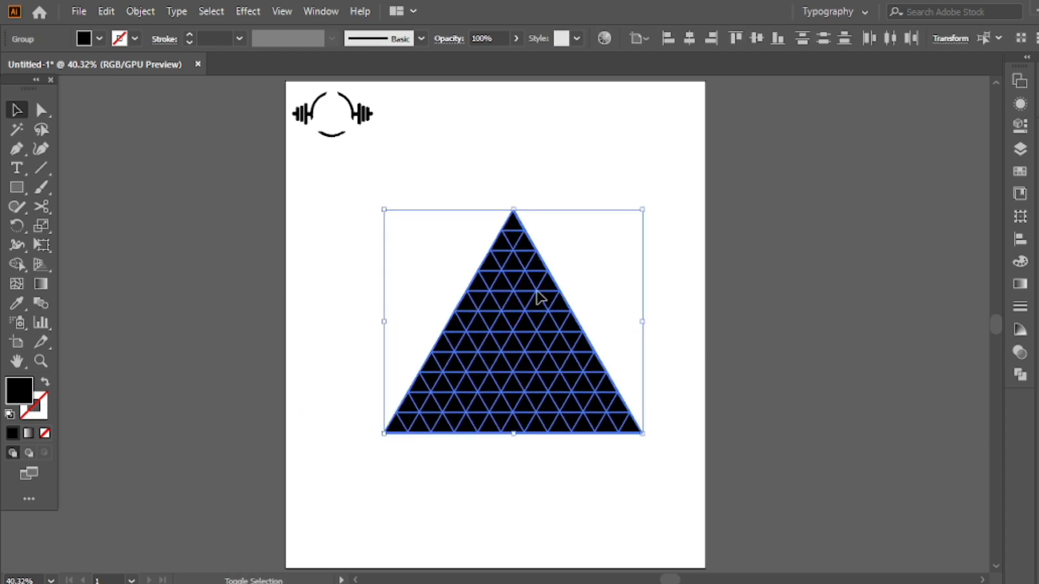
{"action": "right_click", "coordinate": [428, 206]}
{"action": "left_click", "coordinate": [469, 327]}
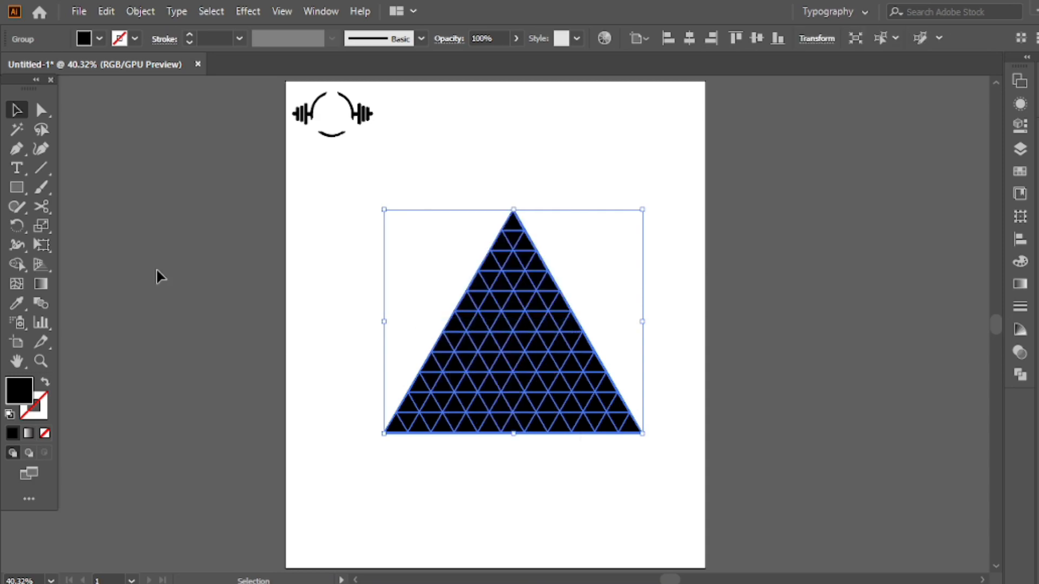
With the Shape Builder, erase one full diagonal strip and two channels beside it, leaving a crossbar that forms an H.
{"action": "left_click", "coordinate": [7, 265]}
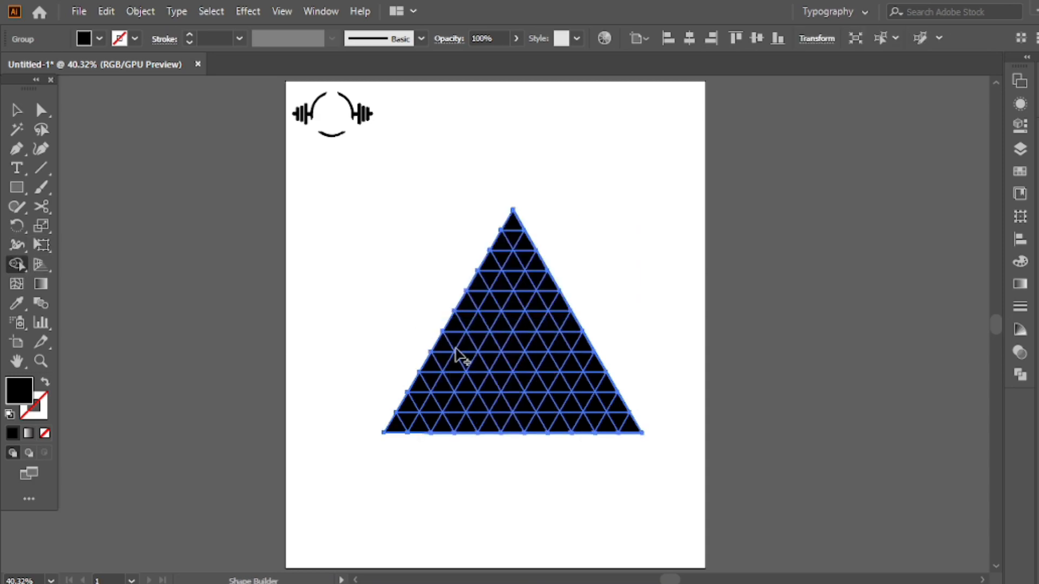
{"action": "scroll", "coordinate": [540, 363], "scroll_direction": "up", "scroll_amount": 2}
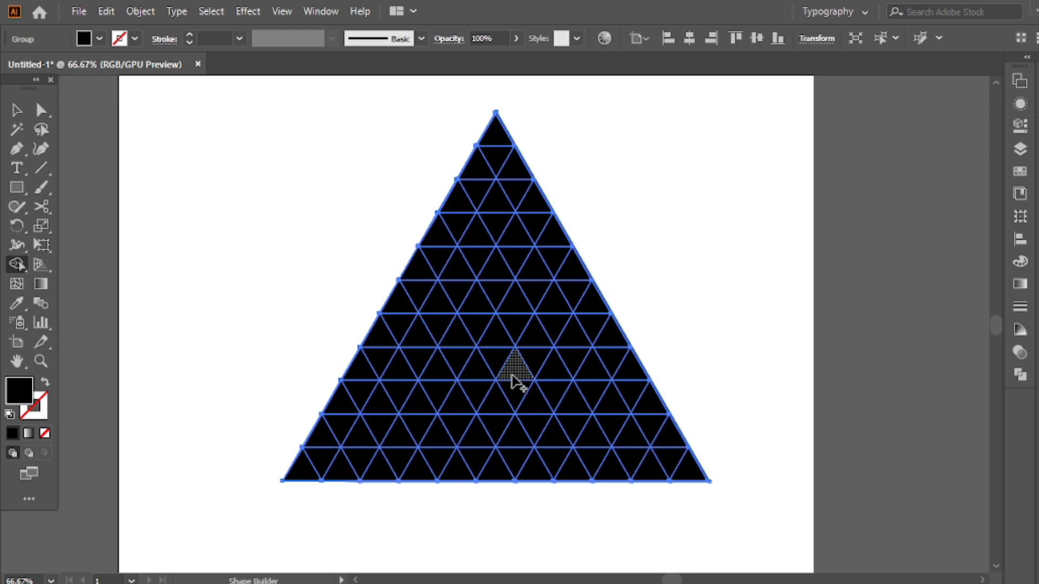
{"action": "scroll", "coordinate": [516, 373], "scroll_direction": "up", "scroll_amount": 1}
{"action": "scroll", "coordinate": [525, 360], "scroll_direction": "down", "scroll_amount": 2}
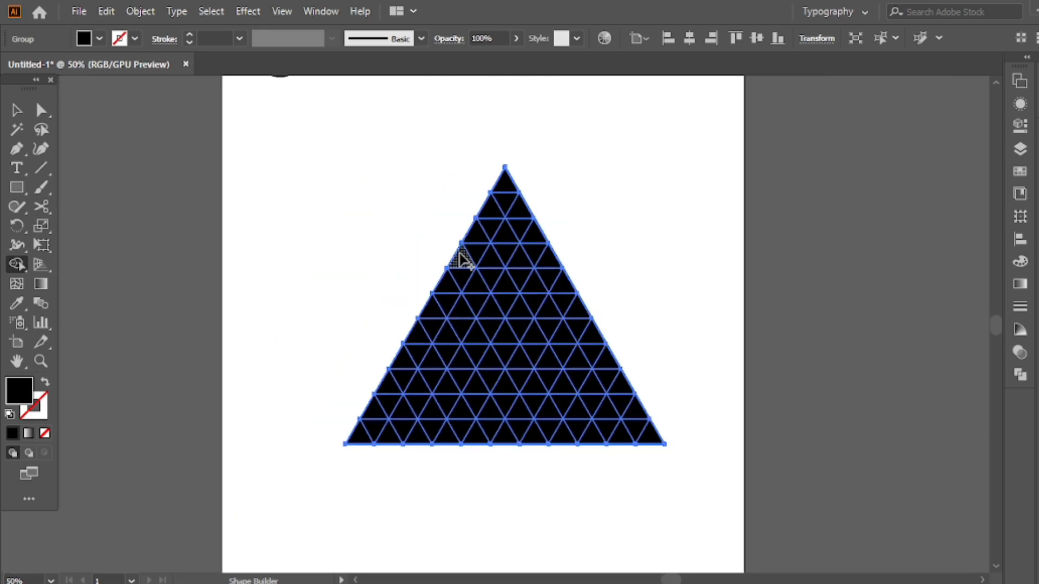
{"action": "left_click_drag", "start_coordinate": [528, 387], "coordinate": [561, 459]}
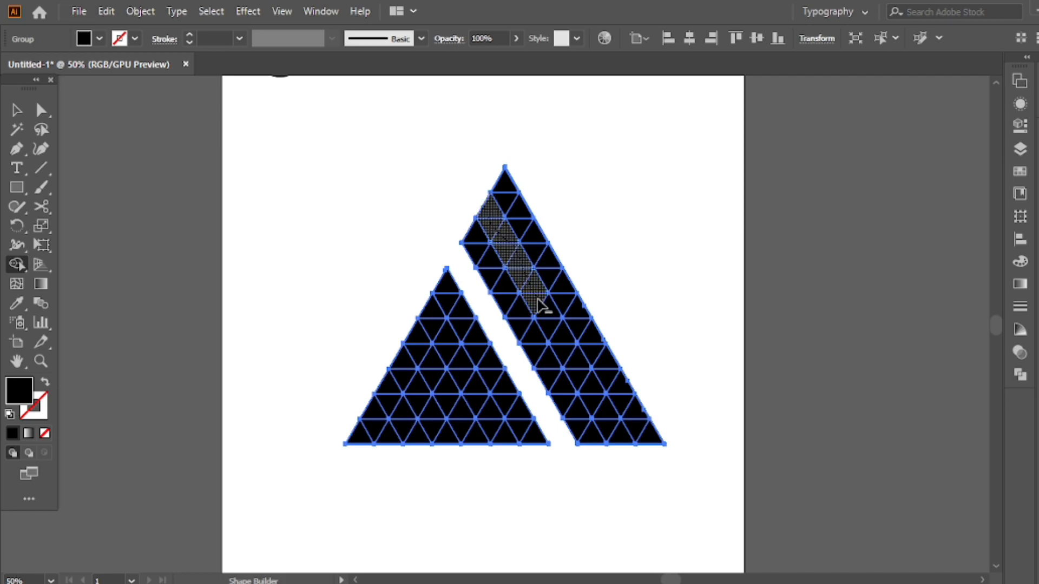
{"action": "left_click_drag", "start_coordinate": [542, 306], "coordinate": [543, 313]}
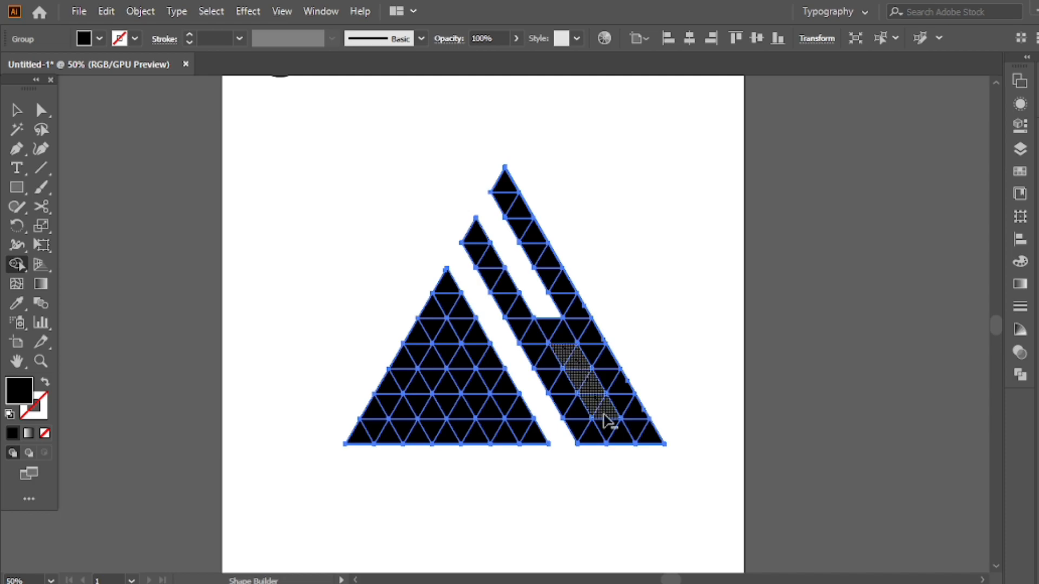
{"action": "left_click_drag", "start_coordinate": [625, 455], "coordinate": [623, 453]}
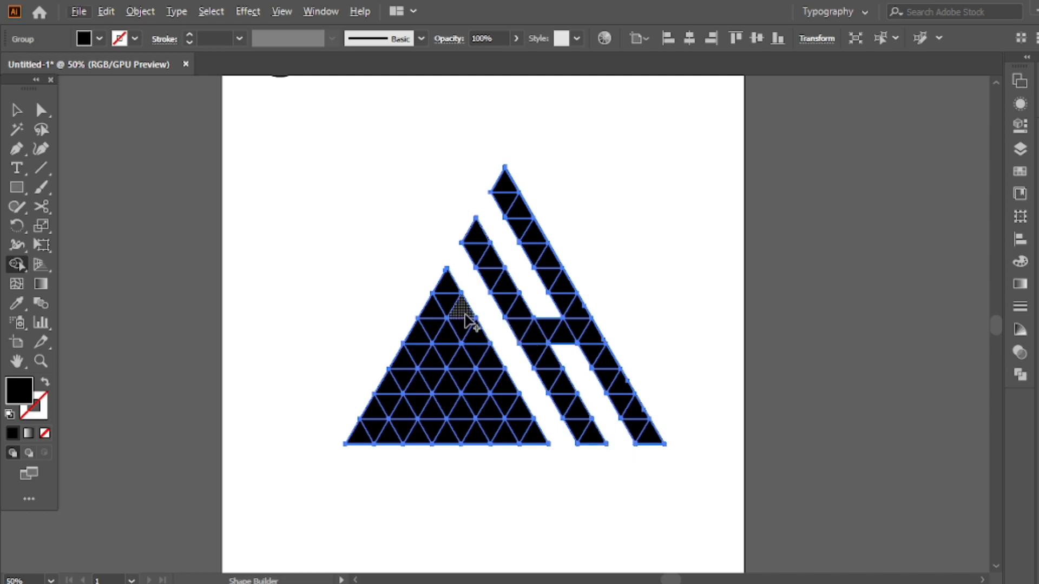
Try to erase a bent channel inside the left triangle, parallel to its left side and base.
{"action": "left_click_drag", "start_coordinate": [471, 318], "coordinate": [435, 368]}
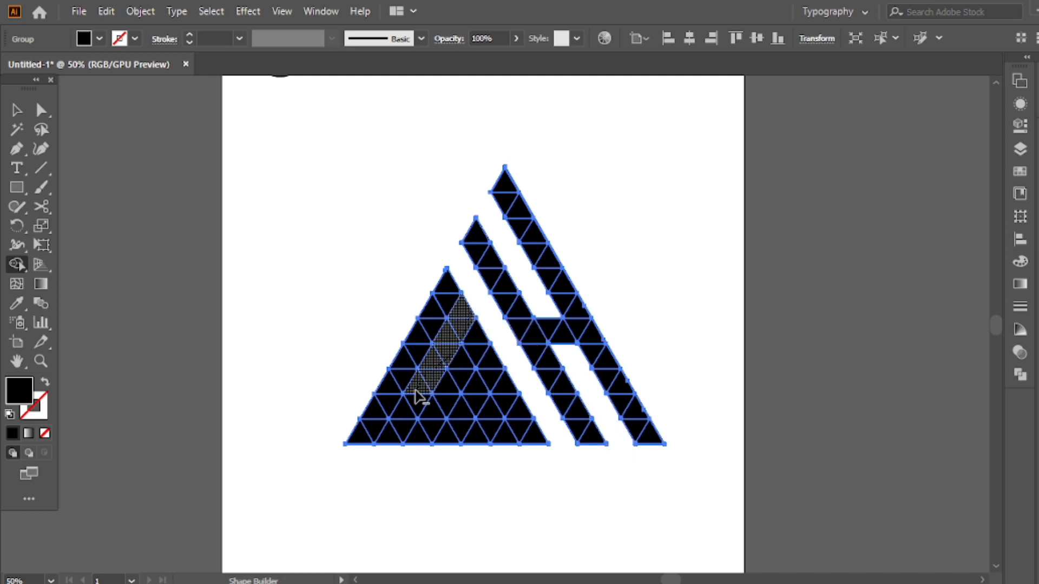
{"action": "left_click_drag", "start_coordinate": [406, 414], "coordinate": [477, 416]}
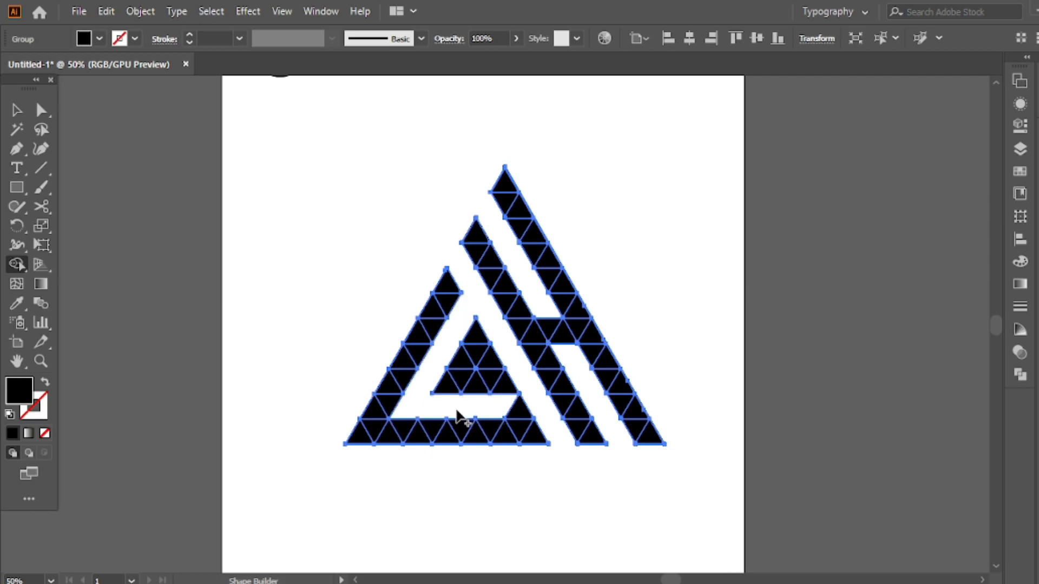
{"action": "key", "text": "ctrl+z"}
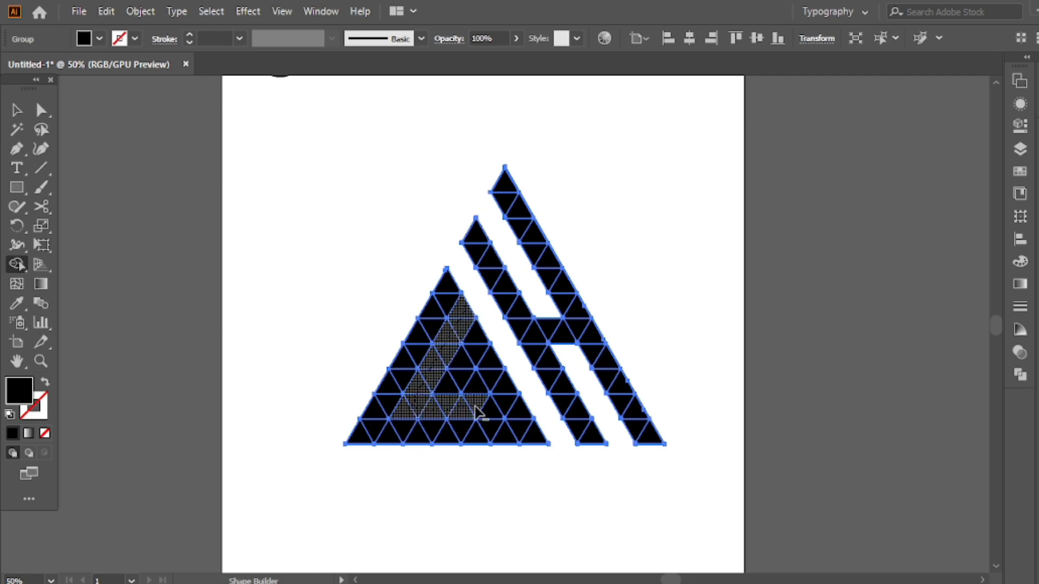
{"action": "left_click_drag", "start_coordinate": [475, 412], "coordinate": [475, 409]}
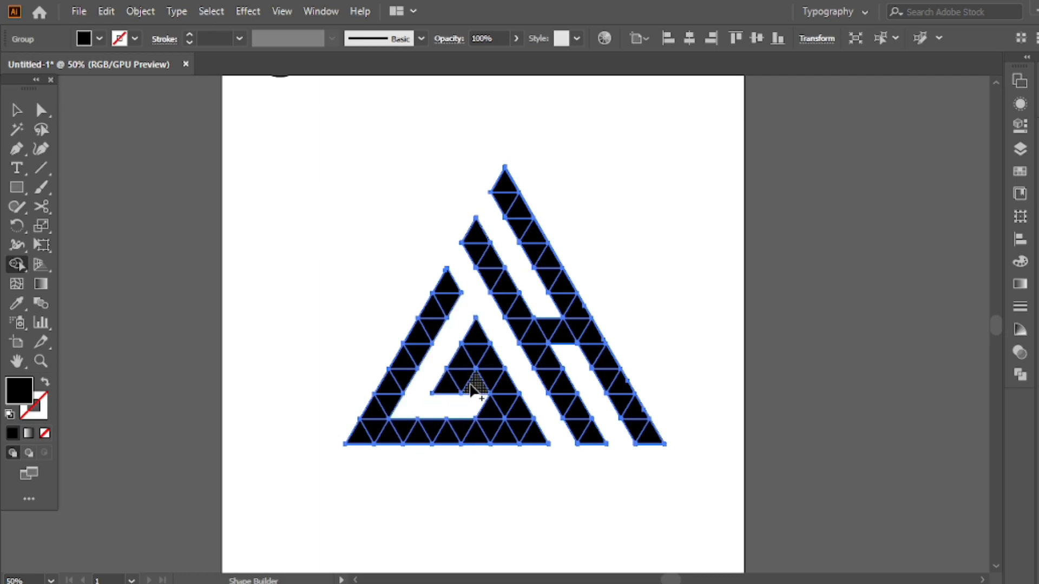
{"action": "left_click_drag", "start_coordinate": [506, 368], "coordinate": [444, 382]}
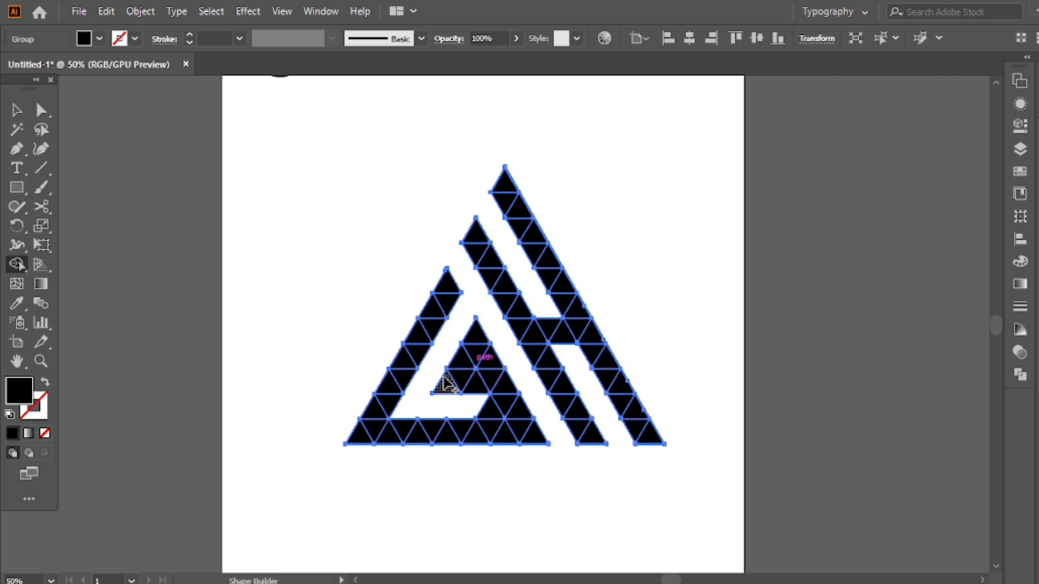
{"action": "left_click_drag", "start_coordinate": [511, 387], "coordinate": [490, 378]}
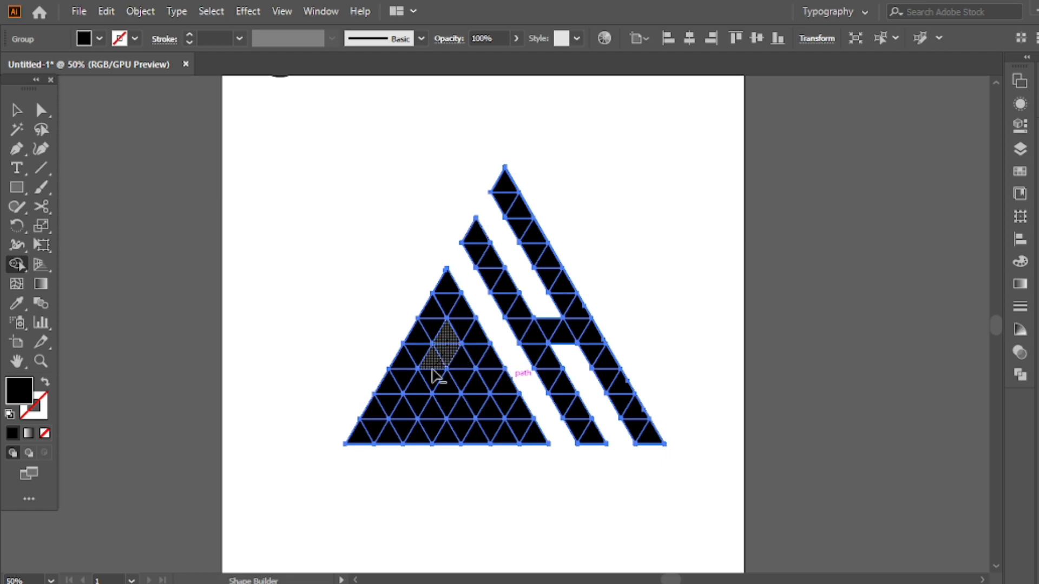
Erase a channel of cells inside the left triangle, open on its right side, to form a letter G.
{"action": "mouse_move", "coordinate": [482, 411]}
{"action": "left_mouse_down"}
{"action": "mouse_move", "coordinate": [461, 372]}
{"action": "mouse_move", "coordinate": [471, 359]}
{"action": "mouse_move", "coordinate": [502, 366]}
{"action": "left_mouse_up"}
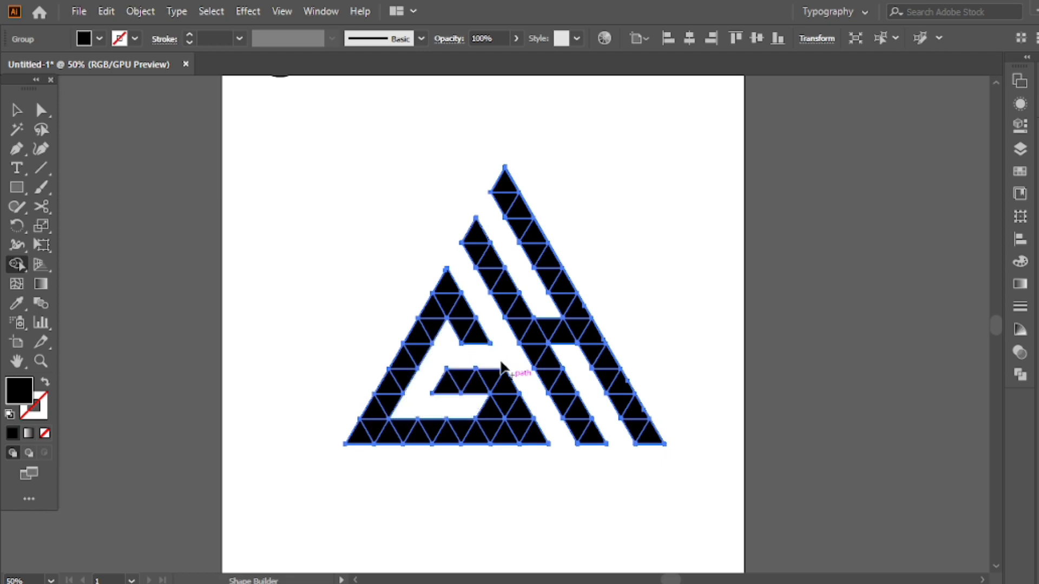
{"action": "left_click", "coordinate": [16, 110]}
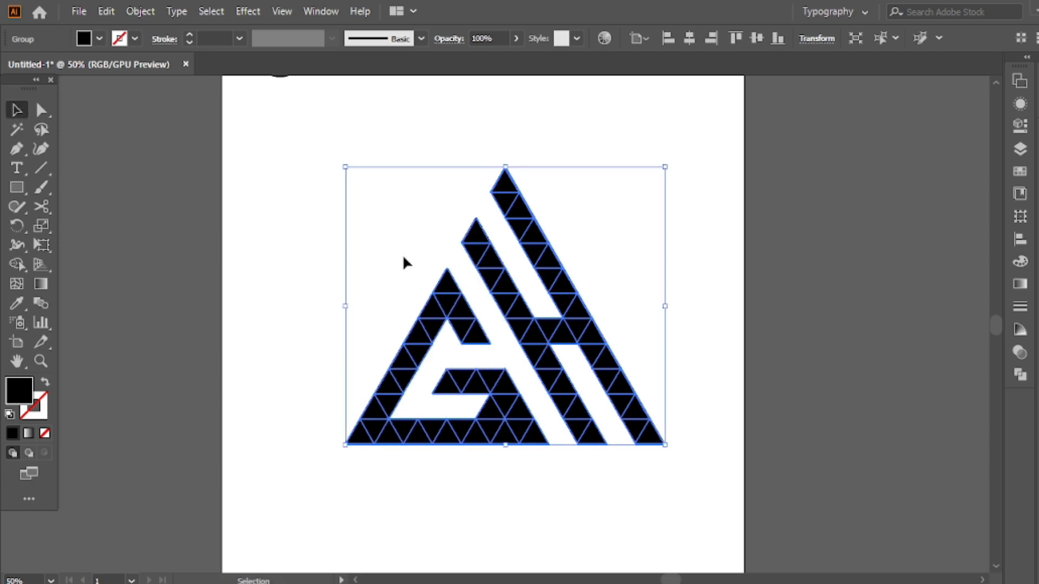
Merge the triangular cells of the G into one solid shape with the Shape Builder.
{"action": "left_click", "coordinate": [17, 264]}
{"action": "scroll", "coordinate": [474, 342], "scroll_direction": "up", "scroll_amount": 3}
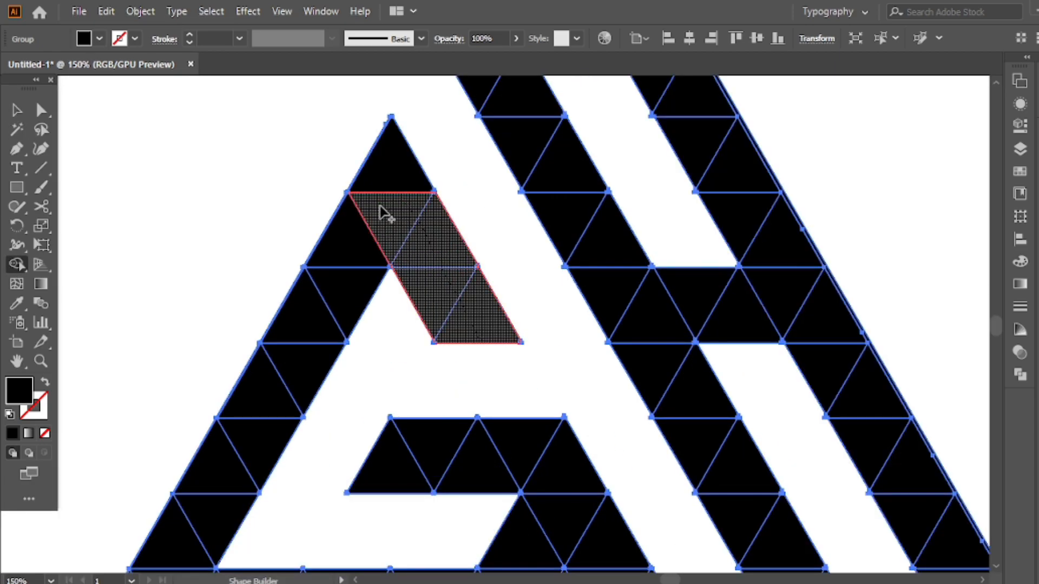
{"action": "scroll", "coordinate": [412, 162], "scroll_direction": "down", "scroll_amount": 5}
{"action": "scroll", "coordinate": [425, 95], "scroll_direction": "up", "scroll_amount": 3}
{"action": "mouse_move", "coordinate": [642, 103]}
{"action": "left_mouse_down"}
{"action": "mouse_move", "coordinate": [504, 385]}
{"action": "mouse_move", "coordinate": [557, 250]}
{"action": "left_mouse_up"}
{"action": "scroll", "coordinate": [726, 346], "scroll_direction": "up", "scroll_amount": 5}
{"action": "scroll", "coordinate": [358, 526], "scroll_direction": "down", "scroll_amount": 5}
{"action": "scroll", "coordinate": [359, 524], "scroll_direction": "up", "scroll_amount": 5}
{"action": "scroll", "coordinate": [712, 503], "scroll_direction": "up", "scroll_amount": 2}
{"action": "mouse_move", "coordinate": [807, 539]}
{"action": "left_mouse_down"}
{"action": "mouse_move", "coordinate": [712, 503]}
{"action": "mouse_move", "coordinate": [600, 394]}
{"action": "mouse_move", "coordinate": [617, 351]}
{"action": "mouse_move", "coordinate": [563, 295]}
{"action": "left_mouse_up"}
{"action": "key", "text": "ctrl+z"}
{"action": "left_click_drag", "start_coordinate": [549, 267], "coordinate": [625, 369]}
{"action": "scroll", "coordinate": [625, 369], "scroll_direction": "down", "scroll_amount": 4}
Erase the tiny leftover slivers around the upper arm of the G.
{"action": "left_click_drag", "start_coordinate": [352, 265], "coordinate": [431, 211]}
{"action": "scroll", "coordinate": [378, 244], "scroll_direction": "up", "scroll_amount": 4}
{"action": "left_click_drag", "start_coordinate": [585, 368], "coordinate": [791, 332]}
{"action": "left_click_drag", "start_coordinate": [395, 288], "coordinate": [412, 535]}
{"action": "scroll", "coordinate": [541, 160], "scroll_direction": "up", "scroll_amount": 2}
{"action": "left_click", "coordinate": [571, 124], "text": "alt"}
{"action": "left_click_drag", "start_coordinate": [395, 143], "coordinate": [433, 301]}
{"action": "scroll", "coordinate": [368, 297], "scroll_direction": "down", "scroll_amount": 6}
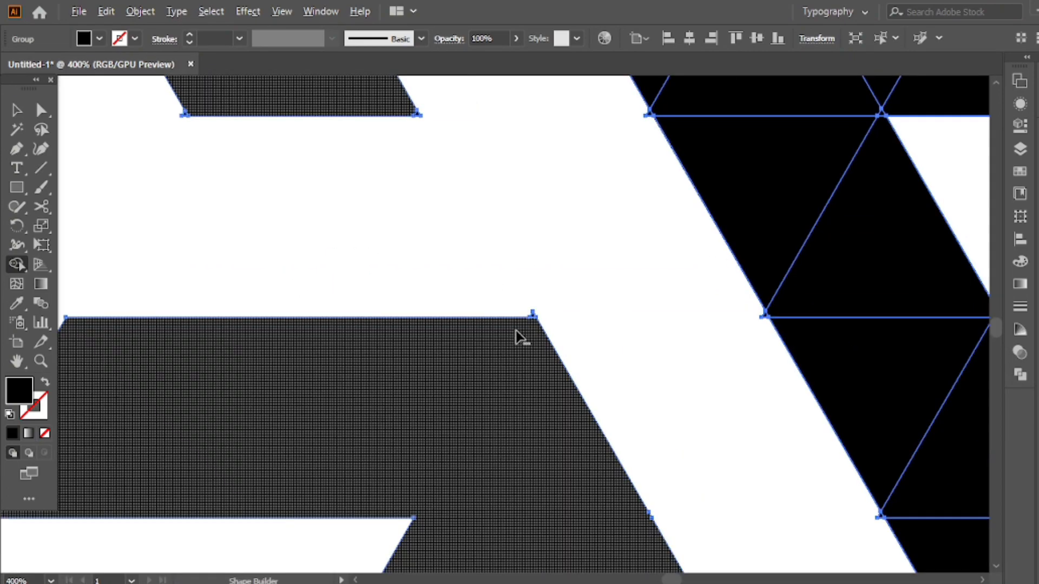
Clean up the leftover slivers at the corners of the G's inner opening.
{"action": "scroll", "coordinate": [518, 339], "scroll_direction": "up", "scroll_amount": 5}
{"action": "scroll", "coordinate": [489, 235], "scroll_direction": "down", "scroll_amount": 3}
{"action": "scroll", "coordinate": [490, 228], "scroll_direction": "up", "scroll_amount": 1}
{"action": "left_click_drag", "start_coordinate": [490, 227], "coordinate": [477, 513]}
{"action": "left_click_drag", "start_coordinate": [692, 108], "coordinate": [429, 334]}
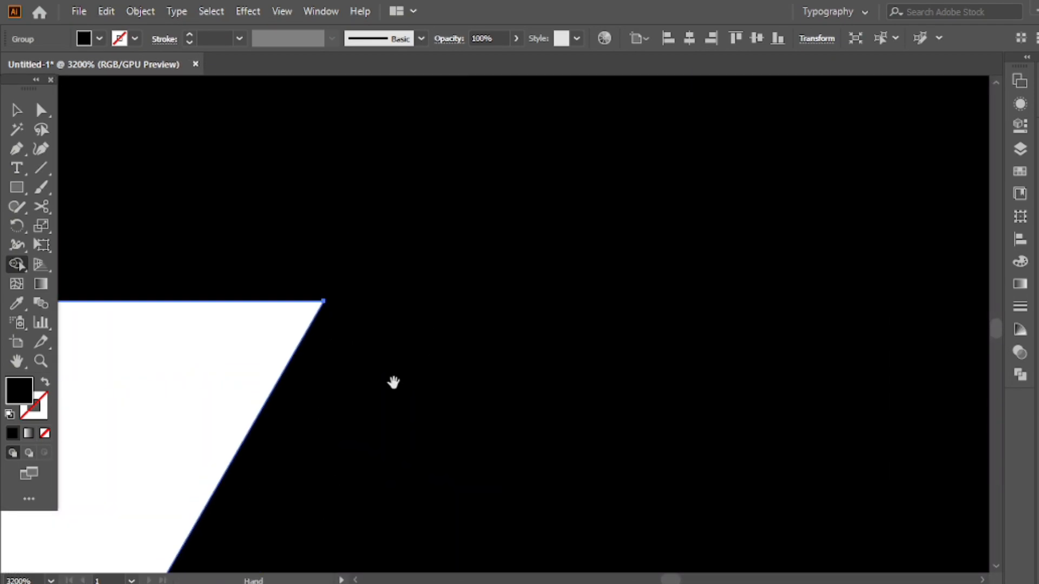
{"action": "scroll", "coordinate": [429, 334], "scroll_direction": "down", "scroll_amount": 5}
{"action": "left_click_drag", "start_coordinate": [529, 501], "coordinate": [733, 339]}
Clean up the thin leftover pieces along the bottom edge of the G.
{"action": "scroll", "coordinate": [709, 360], "scroll_direction": "up", "scroll_amount": 5}
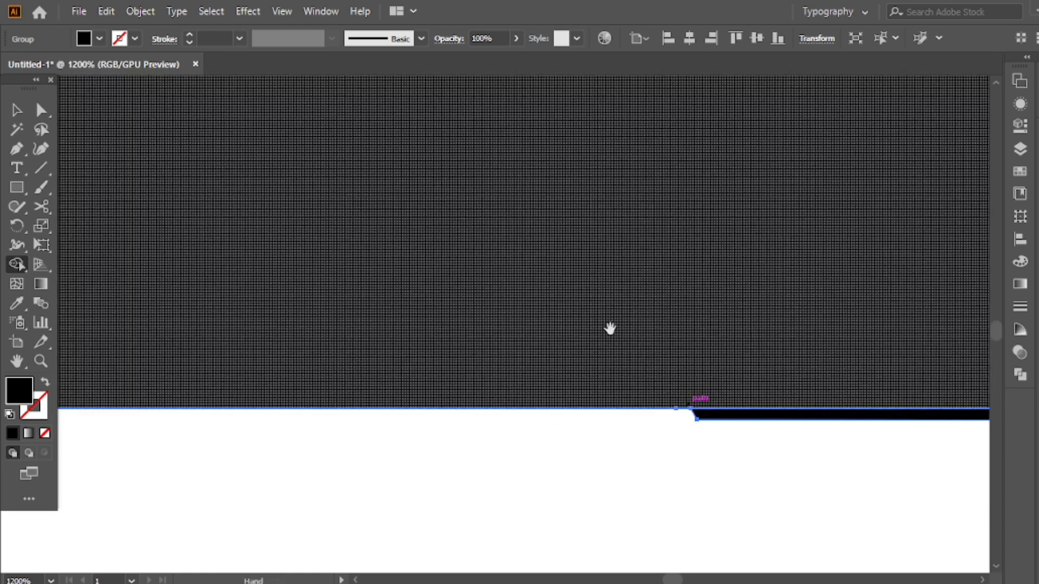
{"action": "scroll", "coordinate": [603, 362], "scroll_direction": "down", "scroll_amount": 3}
{"action": "scroll", "coordinate": [640, 325], "scroll_direction": "up", "scroll_amount": 2}
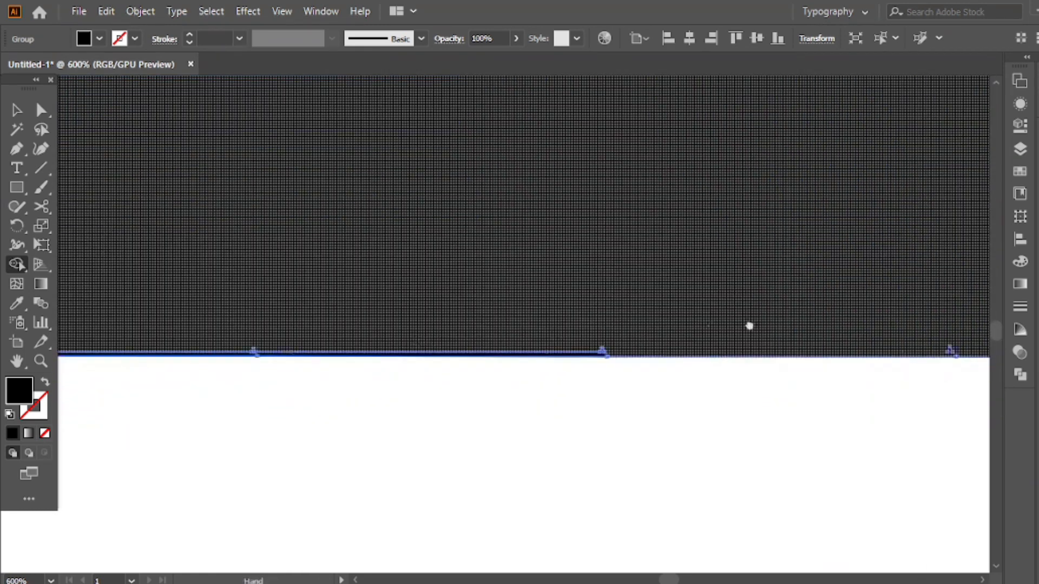
{"action": "left_click_drag", "start_coordinate": [763, 366], "coordinate": [753, 368]}
{"action": "scroll", "coordinate": [271, 324], "scroll_direction": "up", "scroll_amount": 4}
{"action": "left_click_drag", "start_coordinate": [950, 449], "coordinate": [767, 331]}
{"action": "scroll", "coordinate": [638, 302], "scroll_direction": "down", "scroll_amount": 10}
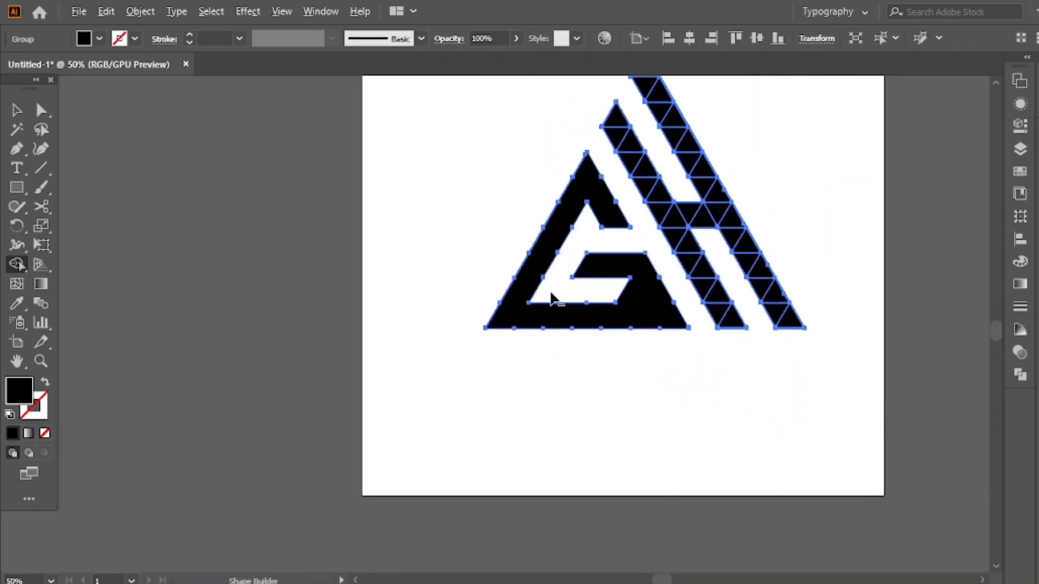
Erase the thin sliver running along the G's left edge at its lower-left corner.
{"action": "scroll", "coordinate": [516, 327], "scroll_direction": "up", "scroll_amount": 10}
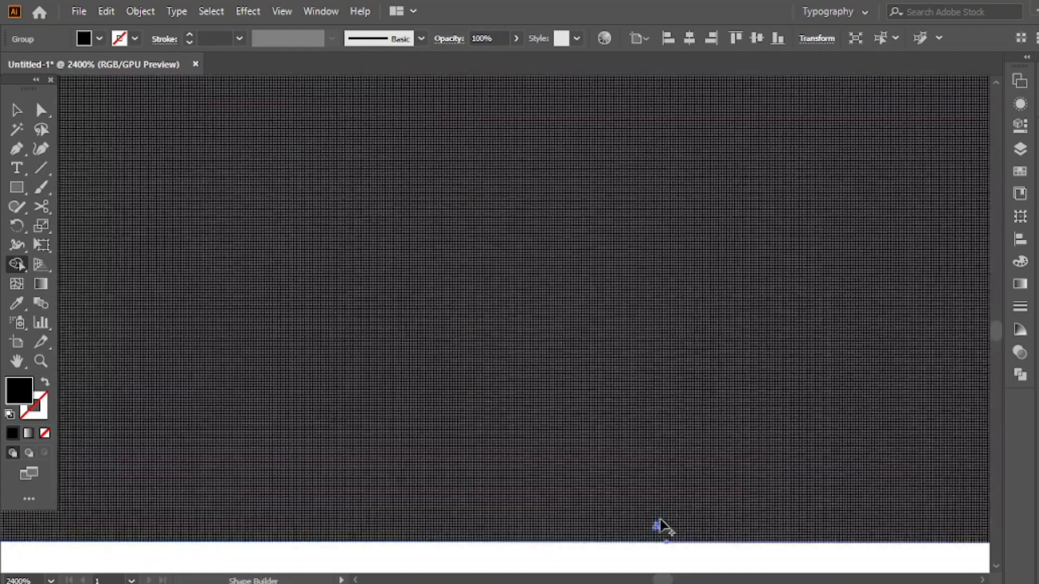
{"action": "scroll", "coordinate": [654, 368], "scroll_direction": "down", "scroll_amount": 3}
{"action": "scroll", "coordinate": [325, 480], "scroll_direction": "up", "scroll_amount": 5}
{"action": "left_click_drag", "start_coordinate": [325, 480], "coordinate": [453, 283]}
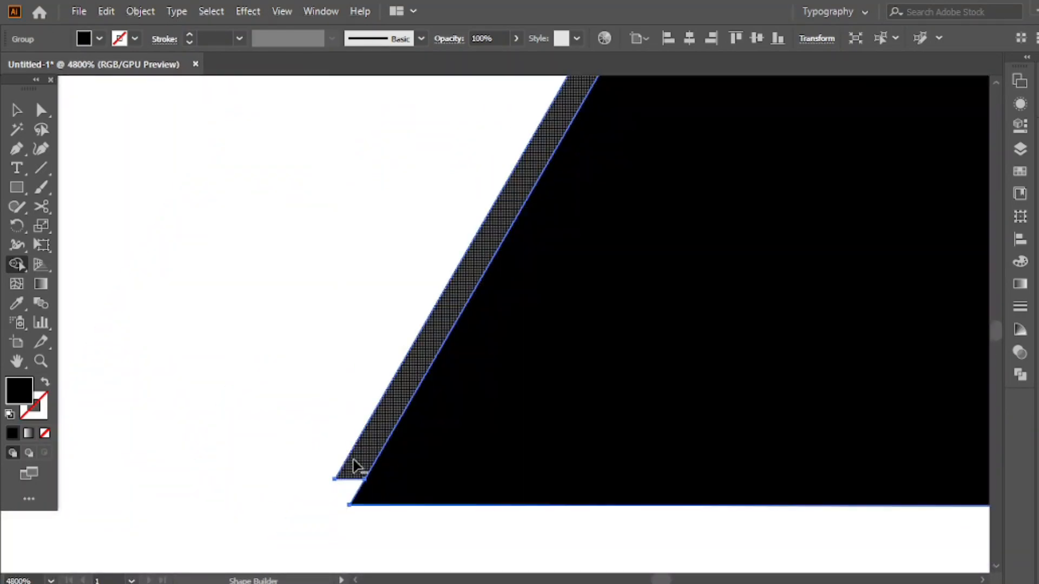
{"action": "left_click", "coordinate": [355, 463], "text": "alt"}
{"action": "left_click_drag", "start_coordinate": [588, 240], "coordinate": [613, 241]}
Remove the leftover fragments along the G's left edge up towards its apex.
{"action": "mouse_move", "coordinate": [663, 178]}
{"action": "left_mouse_down"}
{"action": "mouse_move", "coordinate": [561, 357]}
{"action": "mouse_move", "coordinate": [533, 325]}
{"action": "mouse_move", "coordinate": [578, 286]}
{"action": "mouse_move", "coordinate": [460, 394]}
{"action": "left_mouse_up"}
{"action": "scroll", "coordinate": [561, 357], "scroll_direction": "down", "scroll_amount": 4}
{"action": "left_click", "coordinate": [419, 402], "text": "alt"}
{"action": "left_click_drag", "start_coordinate": [506, 253], "coordinate": [450, 371]}
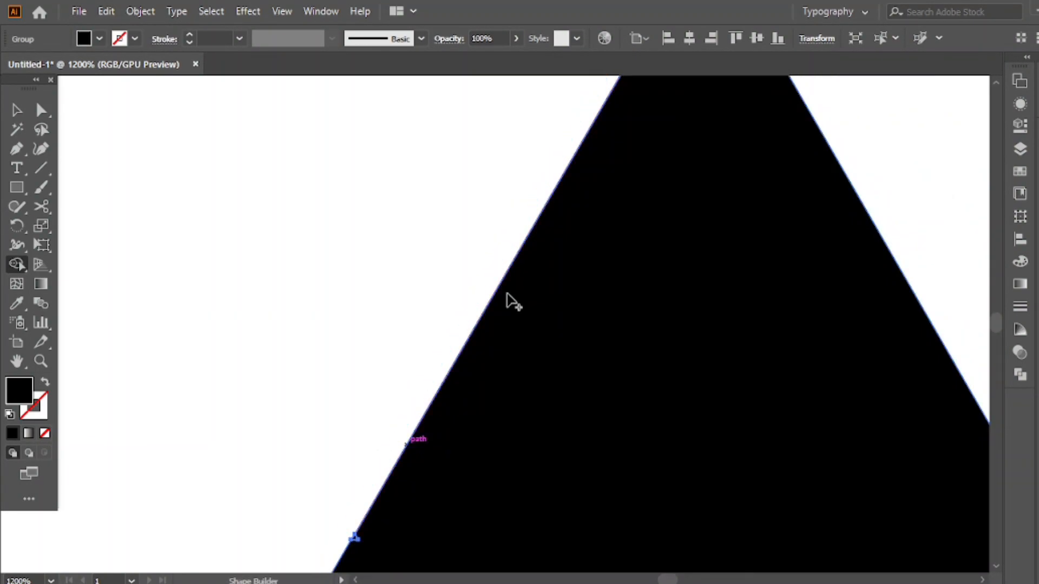
{"action": "left_click_drag", "start_coordinate": [627, 140], "coordinate": [547, 389]}
{"action": "scroll", "coordinate": [625, 170], "scroll_direction": "down", "scroll_amount": 3}
Clean up the stray fragments along the remaining outer and inner edges of the G.
{"action": "scroll", "coordinate": [636, 187], "scroll_direction": "up", "scroll_amount": 4}
{"action": "left_click_drag", "start_coordinate": [689, 464], "coordinate": [458, 72]}
{"action": "scroll", "coordinate": [816, 546], "scroll_direction": "down", "scroll_amount": 3}
{"action": "left_click_drag", "start_coordinate": [670, 274], "coordinate": [599, 393]}
{"action": "scroll", "coordinate": [670, 534], "scroll_direction": "down", "scroll_amount": 1}
{"action": "left_click_drag", "start_coordinate": [670, 535], "coordinate": [584, 250]}
{"action": "scroll", "coordinate": [585, 250], "scroll_direction": "down", "scroll_amount": 3}
{"action": "scroll", "coordinate": [651, 391], "scroll_direction": "up", "scroll_amount": 7}
{"action": "left_click_drag", "start_coordinate": [352, 400], "coordinate": [868, 187]}
{"action": "left_click_drag", "start_coordinate": [333, 340], "coordinate": [431, 401]}
{"action": "left_click_drag", "start_coordinate": [378, 238], "coordinate": [349, 287]}
Erase the tiny leftover triangles sitting on the G's horizontal edge.
{"action": "scroll", "coordinate": [545, 275], "scroll_direction": "down", "scroll_amount": 5}
{"action": "scroll", "coordinate": [776, 410], "scroll_direction": "up", "scroll_amount": 5}
{"action": "left_click_drag", "start_coordinate": [744, 459], "coordinate": [701, 404]}
{"action": "scroll", "coordinate": [816, 296], "scroll_direction": "down", "scroll_amount": 5}
{"action": "scroll", "coordinate": [622, 316], "scroll_direction": "up", "scroll_amount": 5}
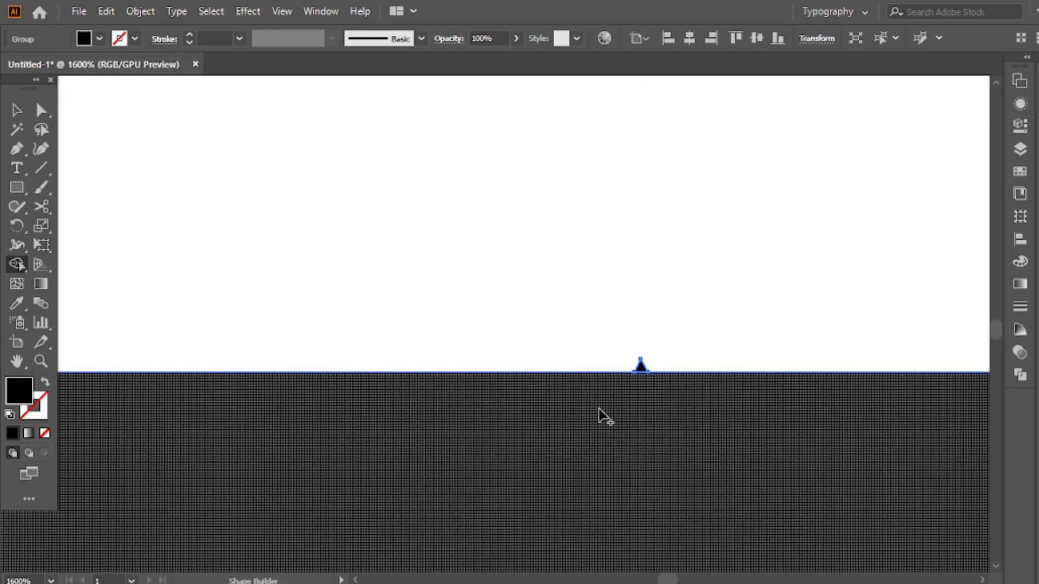
{"action": "left_click_drag", "start_coordinate": [654, 355], "coordinate": [623, 362]}
{"action": "scroll", "coordinate": [418, 304], "scroll_direction": "down", "scroll_amount": 5}
{"action": "scroll", "coordinate": [814, 308], "scroll_direction": "down", "scroll_amount": 3}
{"action": "scroll", "coordinate": [665, 274], "scroll_direction": "up", "scroll_amount": 3}
Merge the triangular cells of the H into one solid shape with the Shape Builder.
{"action": "left_click_drag", "start_coordinate": [665, 273], "coordinate": [376, 336]}
{"action": "scroll", "coordinate": [745, 299], "scroll_direction": "down", "scroll_amount": 4}
{"action": "left_click_drag", "start_coordinate": [745, 299], "coordinate": [339, 349]}
{"action": "mouse_move", "coordinate": [547, 405]}
{"action": "left_mouse_down"}
{"action": "mouse_move", "coordinate": [469, 257]}
{"action": "mouse_move", "coordinate": [466, 101]}
{"action": "left_mouse_up"}
{"action": "mouse_move", "coordinate": [466, 101]}
{"action": "left_mouse_down"}
{"action": "mouse_move", "coordinate": [467, 193]}
{"action": "mouse_move", "coordinate": [633, 500]}
{"action": "left_mouse_up"}
{"action": "scroll", "coordinate": [555, 370], "scroll_direction": "up", "scroll_amount": 5}
{"action": "left_click_drag", "start_coordinate": [644, 414], "coordinate": [656, 408]}
{"action": "scroll", "coordinate": [640, 418], "scroll_direction": "down", "scroll_amount": 5}
{"action": "scroll", "coordinate": [563, 420], "scroll_direction": "up", "scroll_amount": 6}
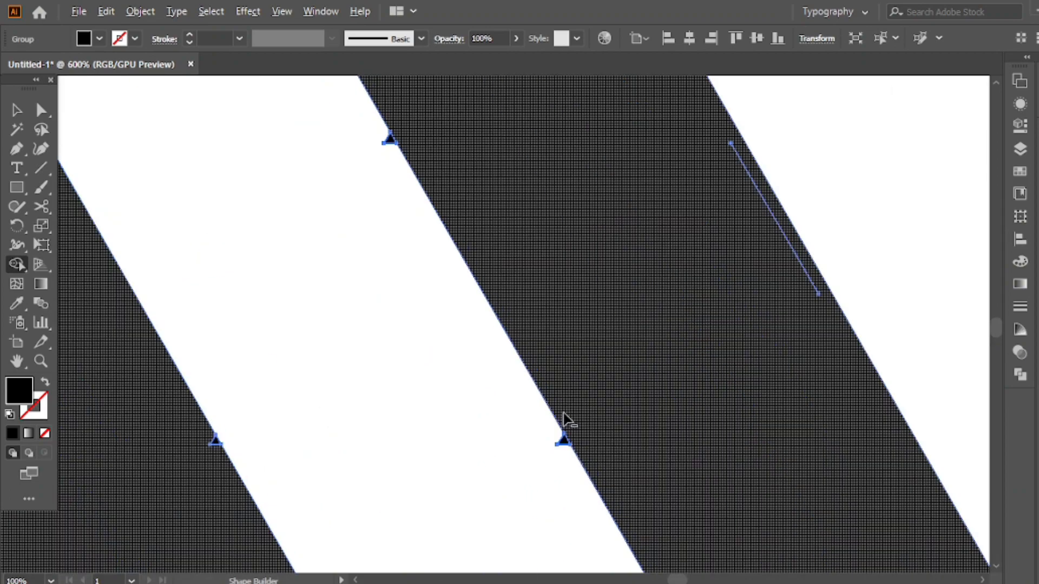
Erase the tiny leftover triangles along the inner edge of the H's right band below the crossbar.
{"action": "left_click_drag", "start_coordinate": [711, 313], "coordinate": [633, 327]}
{"action": "left_click_drag", "start_coordinate": [605, 364], "coordinate": [526, 350]}
{"action": "left_click_drag", "start_coordinate": [694, 437], "coordinate": [596, 322]}
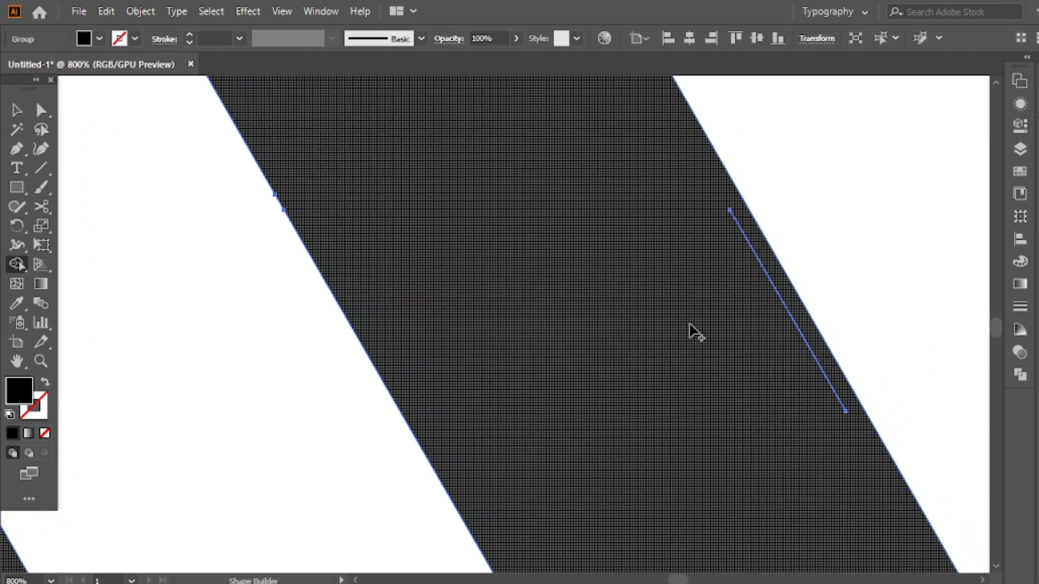
{"action": "scroll", "coordinate": [648, 275], "scroll_direction": "down", "scroll_amount": 5}
{"action": "scroll", "coordinate": [595, 374], "scroll_direction": "up", "scroll_amount": 5}
{"action": "left_click_drag", "start_coordinate": [670, 449], "coordinate": [611, 163]}
{"action": "left_click_drag", "start_coordinate": [800, 520], "coordinate": [714, 271]}
{"action": "left_click_drag", "start_coordinate": [747, 309], "coordinate": [776, 347]}
Erase the tiny leftover triangles along the outer edge of the H's left band near the crossbar.
{"action": "left_click_drag", "start_coordinate": [336, 178], "coordinate": [681, 530]}
{"action": "left_click_drag", "start_coordinate": [923, 552], "coordinate": [825, 496]}
{"action": "left_click_drag", "start_coordinate": [731, 217], "coordinate": [870, 395]}
{"action": "left_click", "coordinate": [891, 300]}
{"action": "left_click_drag", "start_coordinate": [394, 311], "coordinate": [347, 245]}
{"action": "mouse_move", "coordinate": [357, 224]}
{"action": "left_mouse_down"}
{"action": "mouse_move", "coordinate": [422, 292]}
{"action": "mouse_move", "coordinate": [385, 263]}
{"action": "left_mouse_up"}
{"action": "left_click_drag", "start_coordinate": [528, 135], "coordinate": [696, 438]}
{"action": "left_click_drag", "start_coordinate": [757, 162], "coordinate": [867, 365]}
{"action": "left_click_drag", "start_coordinate": [869, 298], "coordinate": [893, 316]}
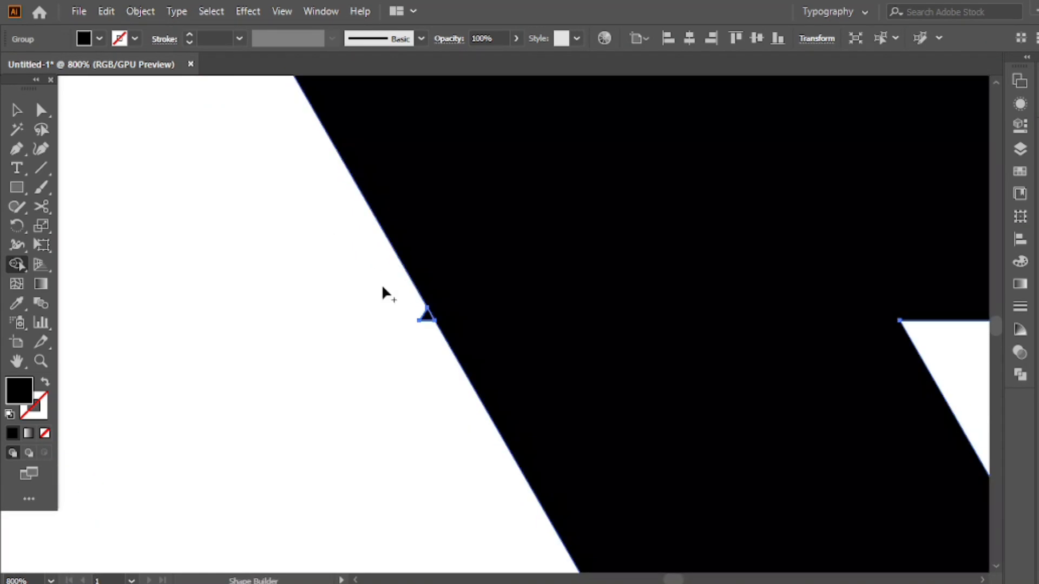
{"action": "left_click", "coordinate": [427, 316], "text": "alt"}
Erase the tiny leftover triangles along the inner edge of the H's right band above the crossbar.
{"action": "scroll", "coordinate": [425, 384], "scroll_direction": "down", "scroll_amount": 5}
{"action": "scroll", "coordinate": [592, 369], "scroll_direction": "up", "scroll_amount": 6}
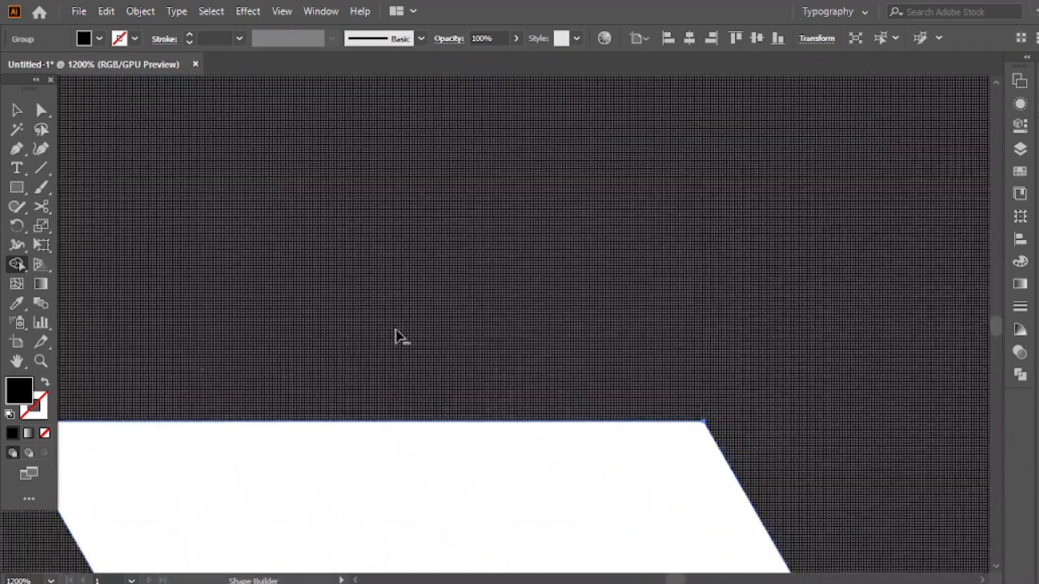
{"action": "left_click_drag", "start_coordinate": [400, 184], "coordinate": [703, 541]}
{"action": "scroll", "coordinate": [671, 216], "scroll_direction": "up", "scroll_amount": 1}
{"action": "scroll", "coordinate": [671, 181], "scroll_direction": "down", "scroll_amount": 3}
{"action": "scroll", "coordinate": [416, 319], "scroll_direction": "down", "scroll_amount": 2}
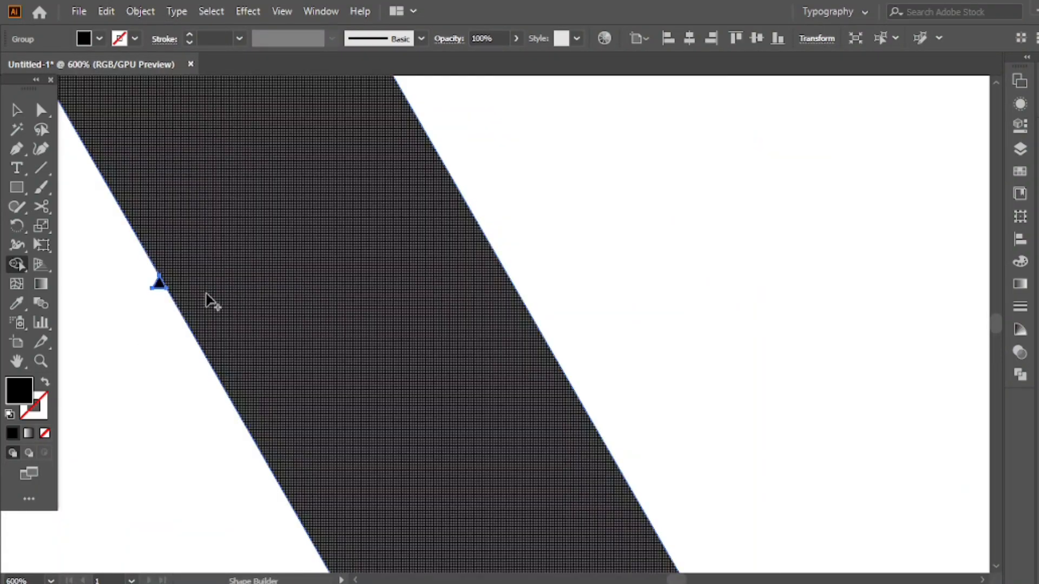
{"action": "scroll", "coordinate": [231, 290], "scroll_direction": "down", "scroll_amount": 4}
{"action": "left_click_drag", "start_coordinate": [233, 292], "coordinate": [564, 276]}
{"action": "scroll", "coordinate": [469, 287], "scroll_direction": "up", "scroll_amount": 3}
{"action": "left_click", "coordinate": [521, 174], "text": "alt"}
Erase the tiny leftover triangles along the outer edge of the H's left band above the crossbar.
{"action": "scroll", "coordinate": [520, 174], "scroll_direction": "up", "scroll_amount": 4}
{"action": "scroll", "coordinate": [373, 229], "scroll_direction": "down", "scroll_amount": 5}
{"action": "left_click_drag", "start_coordinate": [227, 232], "coordinate": [444, 255]}
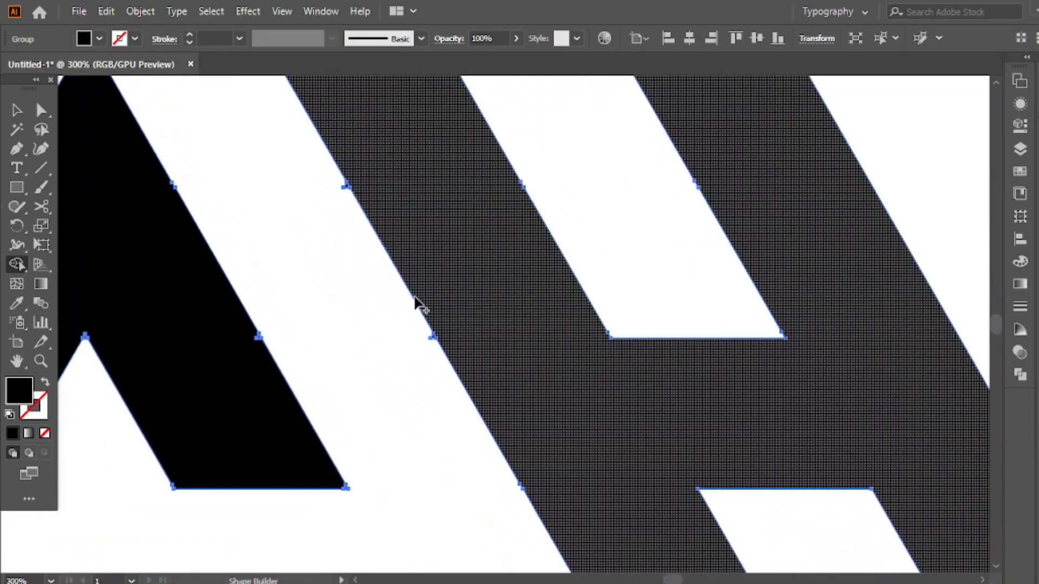
{"action": "scroll", "coordinate": [552, 464], "scroll_direction": "up", "scroll_amount": 3}
{"action": "scroll", "coordinate": [606, 173], "scroll_direction": "down", "scroll_amount": 3}
{"action": "scroll", "coordinate": [265, 220], "scroll_direction": "up", "scroll_amount": 3}
{"action": "scroll", "coordinate": [389, 111], "scroll_direction": "up", "scroll_amount": 2}
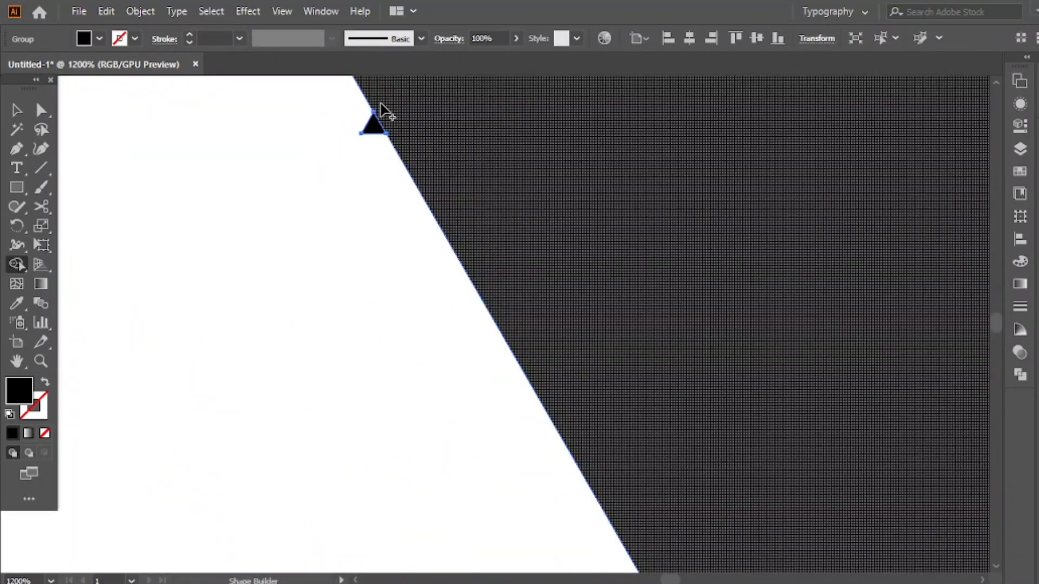
{"action": "left_click", "coordinate": [374, 127], "text": "alt"}
{"action": "scroll", "coordinate": [508, 125], "scroll_direction": "down", "scroll_amount": 3}
{"action": "scroll", "coordinate": [671, 277], "scroll_direction": "up", "scroll_amount": 3}
{"action": "left_click_drag", "start_coordinate": [524, 296], "coordinate": [355, 322]}
{"action": "scroll", "coordinate": [355, 322], "scroll_direction": "down", "scroll_amount": 3}
{"action": "scroll", "coordinate": [245, 131], "scroll_direction": "up", "scroll_amount": 3}
{"action": "left_click", "coordinate": [244, 131], "text": "alt"}
Erase the remaining tiny triangles along the outer edge of the H's band, up to the corner of its pointed tip.
{"action": "left_click_drag", "start_coordinate": [394, 95], "coordinate": [246, 539]}
{"action": "scroll", "coordinate": [559, 190], "scroll_direction": "down", "scroll_amount": 4}
{"action": "scroll", "coordinate": [438, 186], "scroll_direction": "up", "scroll_amount": 3}
{"action": "left_click_drag", "start_coordinate": [484, 272], "coordinate": [476, 371]}
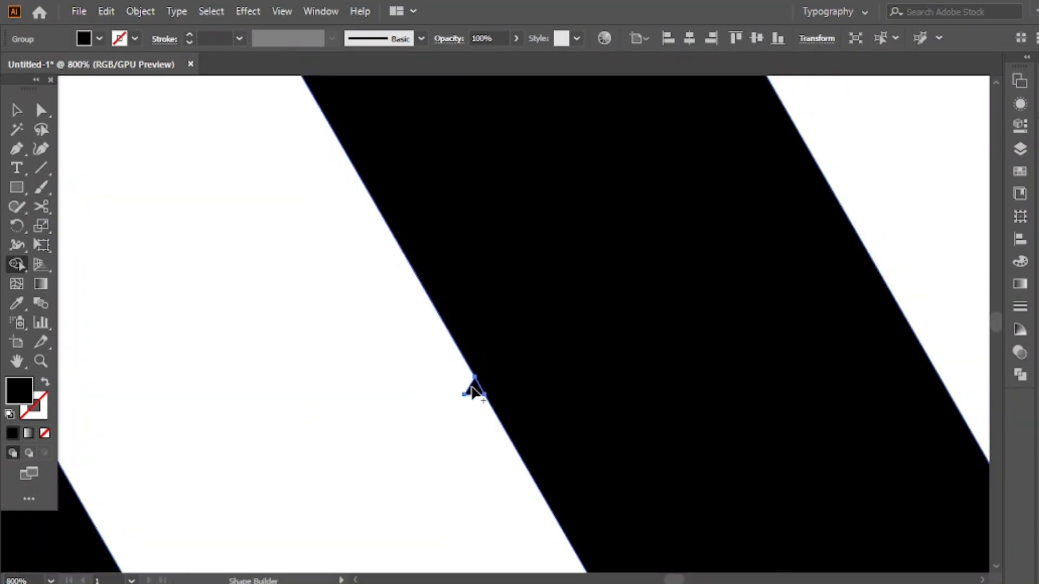
{"action": "left_click", "coordinate": [472, 387], "text": "alt"}
{"action": "left_click_drag", "start_coordinate": [359, 193], "coordinate": [455, 286]}
{"action": "left_click_drag", "start_coordinate": [352, 103], "coordinate": [460, 216]}
{"action": "left_click", "coordinate": [453, 204], "text": "alt"}
{"action": "left_click_drag", "start_coordinate": [368, 86], "coordinate": [455, 238]}
{"action": "left_click", "coordinate": [456, 167]}
{"action": "left_click", "coordinate": [444, 198], "text": "alt"}
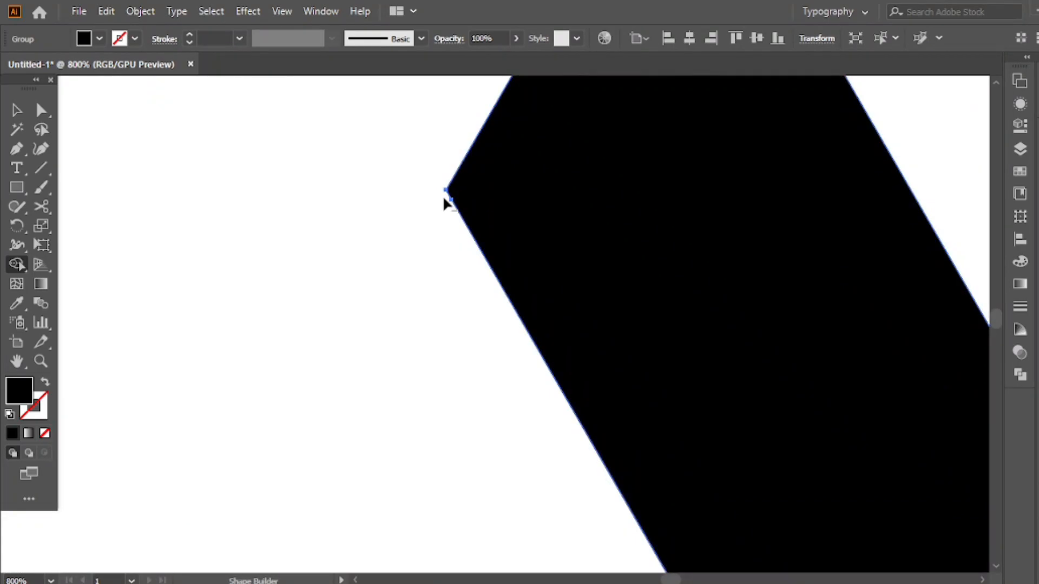
{"action": "scroll", "coordinate": [443, 203], "scroll_direction": "down", "scroll_amount": 4}
{"action": "left_click_drag", "start_coordinate": [638, 374], "coordinate": [492, 209]}
{"action": "scroll", "coordinate": [487, 216], "scroll_direction": "down", "scroll_amount": 5}
Nudge the inner lower-right corner point of the G rightward until the slanted inner edge runs parallel to its outer side.
{"action": "key", "text": "b"}
{"action": "key", "text": "v"}
{"action": "left_click", "coordinate": [384, 376]}
{"action": "left_click", "coordinate": [381, 407]}
{"action": "key", "text": "a"}
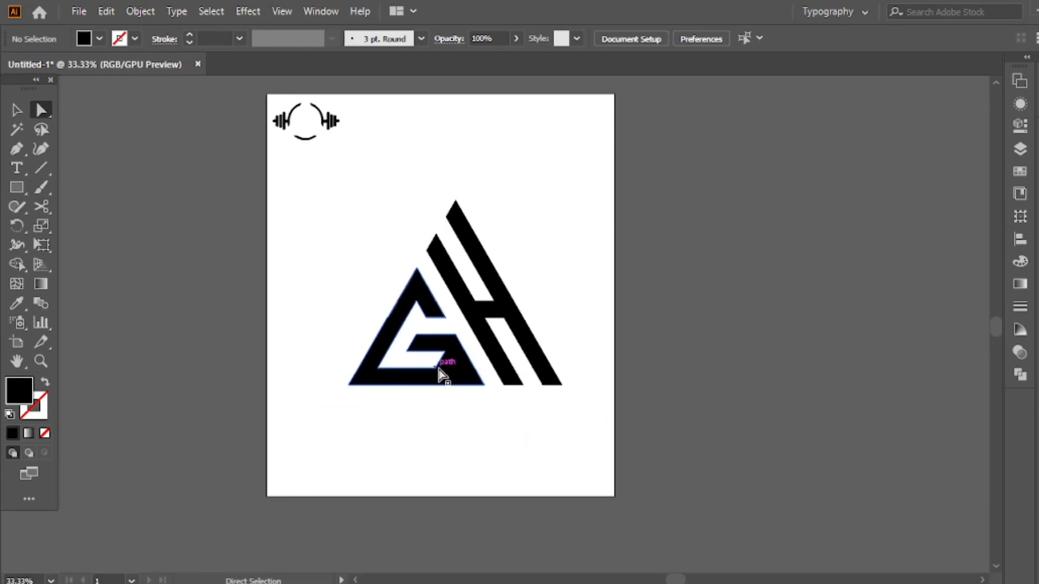
{"action": "left_click", "coordinate": [443, 374]}
{"action": "scroll", "coordinate": [308, 462], "scroll_direction": "up", "scroll_amount": 5}
{"action": "left_click_drag", "start_coordinate": [433, 420], "coordinate": [532, 423]}
{"action": "key", "text": "Right"}
{"action": "key", "text": "Right"}
{"action": "key", "text": "Right"}
{"action": "key", "text": "Right"}
{"action": "key", "text": "Right"}
{"action": "key", "text": "Right"}
{"action": "key", "text": "Right"}
{"action": "key", "text": "Right"}
{"action": "key", "text": "Left"}
{"action": "key", "text": "Left"}
{"action": "key", "text": "Left"}
{"action": "left_click", "coordinate": [498, 363]}
{"action": "scroll", "coordinate": [499, 363], "scroll_direction": "down", "scroll_amount": 4}
{"action": "key", "text": "ctrl+0"}
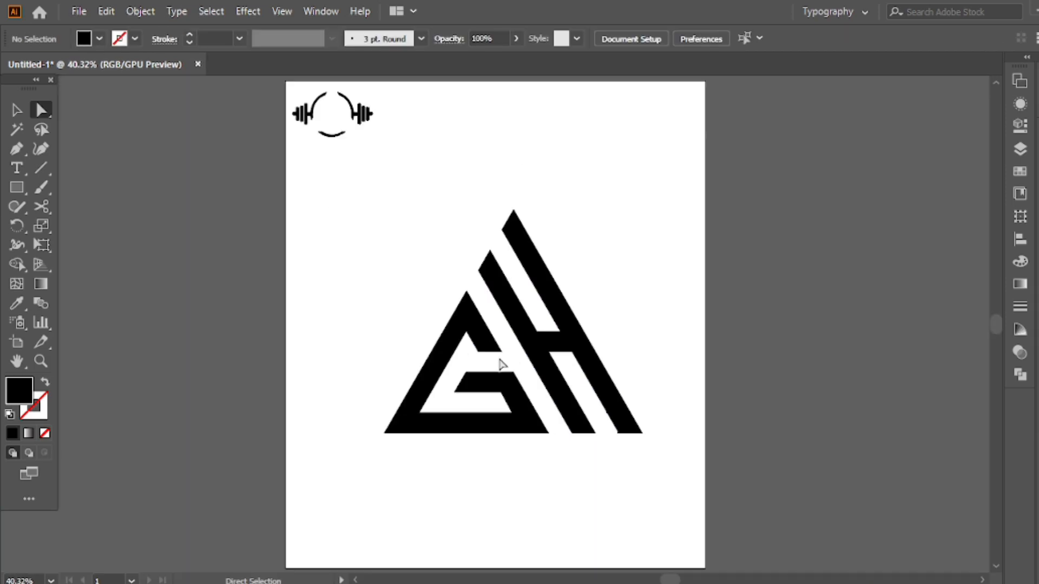
Group the G and H shapes and scale the monogram down about its centre to less than half its size.
{"action": "key", "text": "v"}
{"action": "left_click", "coordinate": [579, 427]}
{"action": "right_click", "coordinate": [452, 169]}
{"action": "left_click", "coordinate": [520, 301]}
{"action": "left_click", "coordinate": [410, 216]}
{"action": "left_click", "coordinate": [555, 290]}
{"action": "left_click_drag", "start_coordinate": [640, 331], "coordinate": [566, 324]}
{"action": "left_click", "coordinate": [411, 222]}
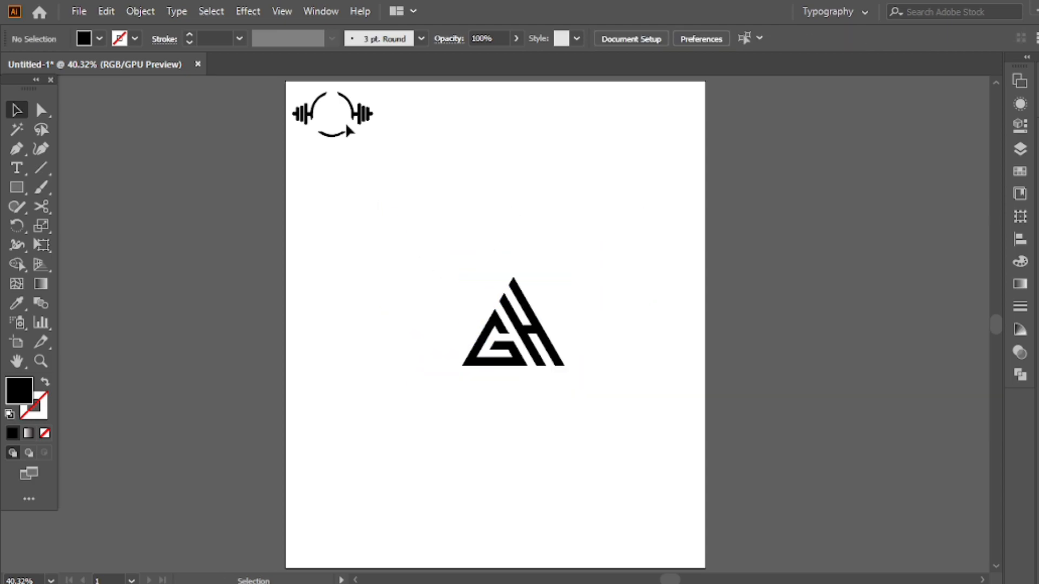
Move the dumbbell ring artwork from the artboard corner onto the GH monogram and enlarge it to surround the letters.
{"action": "left_click", "coordinate": [366, 121]}
{"action": "left_click_drag", "start_coordinate": [373, 114], "coordinate": [608, 339]}
{"action": "left_click", "coordinate": [570, 302]}
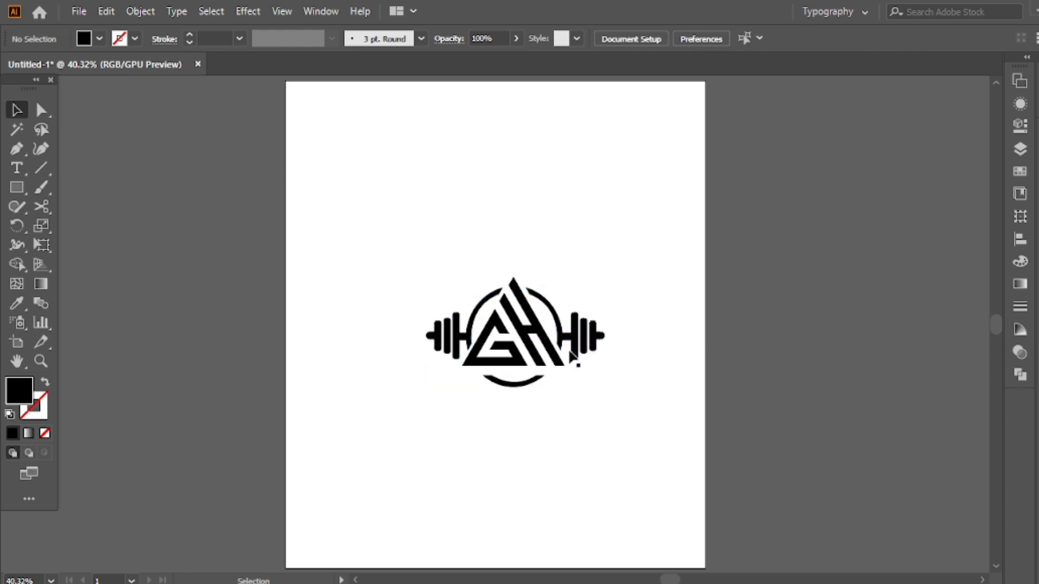
Shift the dumbbell ring slightly up and scale it down so its arcs sit close around the GH monogram.
{"action": "scroll", "coordinate": [518, 337], "scroll_direction": "up", "scroll_amount": 4}
{"action": "left_click", "coordinate": [673, 347]}
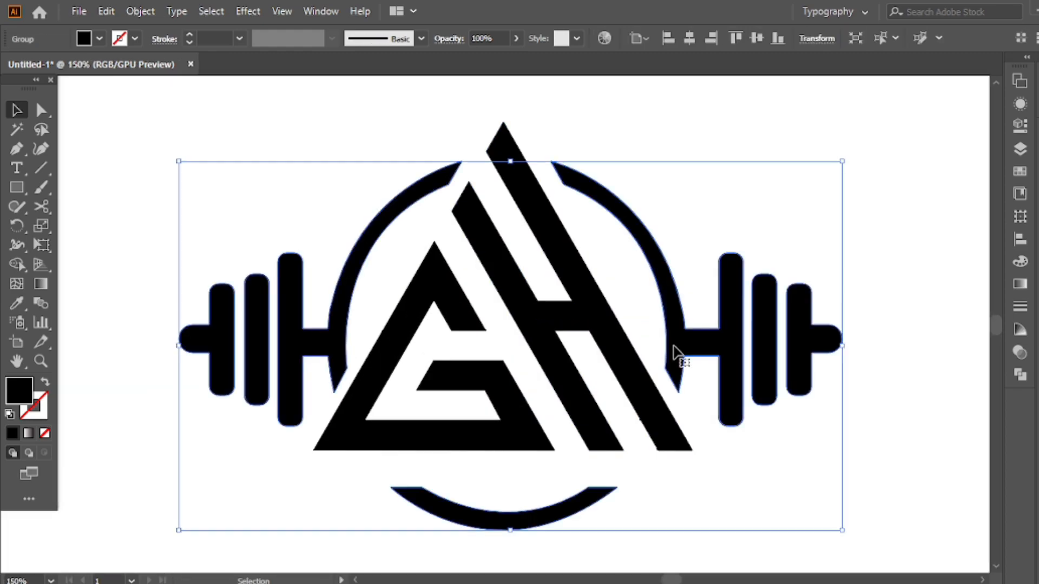
{"action": "left_click_drag", "start_coordinate": [661, 265], "coordinate": [659, 252]}
{"action": "left_click_drag", "start_coordinate": [841, 331], "coordinate": [807, 333]}
{"action": "left_click", "coordinate": [757, 139]}
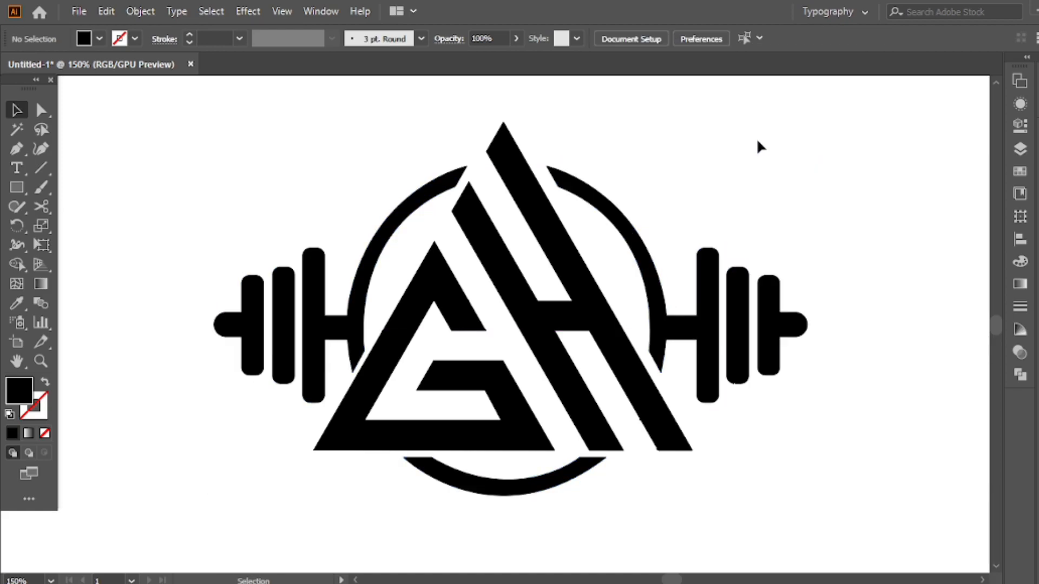
Group the monogram with the dumbbell ring and centre the group horizontally and vertically on the artboard.
{"action": "key", "text": "ctrl+0"}
{"action": "left_click_drag", "start_coordinate": [703, 172], "coordinate": [471, 300]}
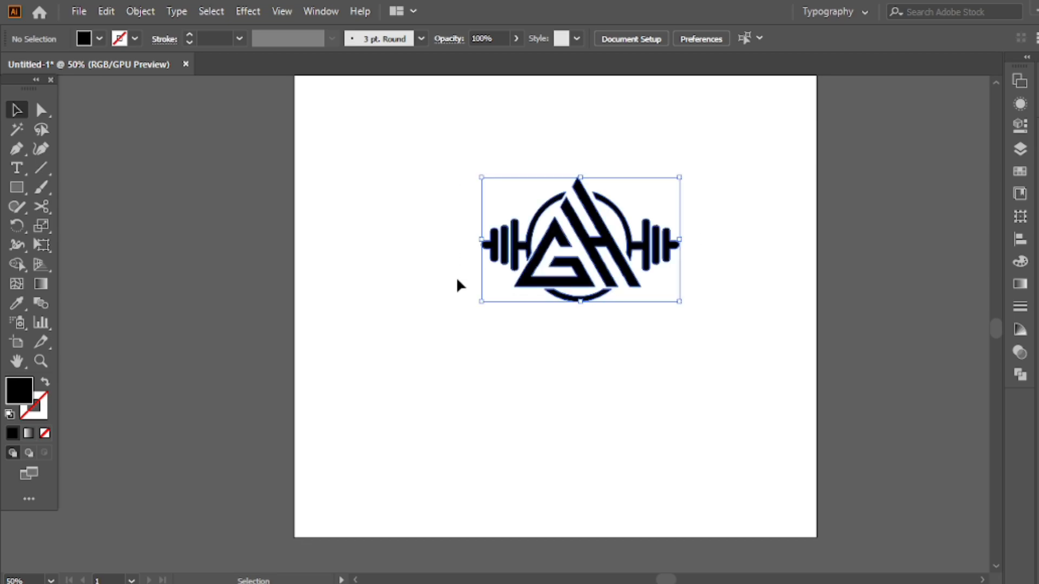
{"action": "right_click", "coordinate": [433, 142]}
{"action": "left_click", "coordinate": [474, 262]}
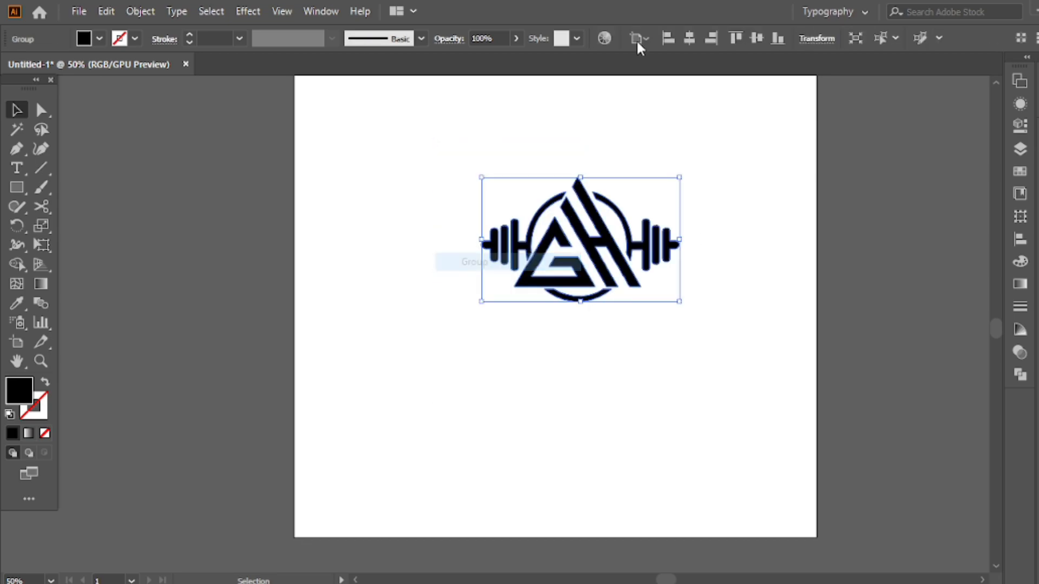
{"action": "left_click", "coordinate": [689, 39]}
{"action": "left_click", "coordinate": [757, 38]}
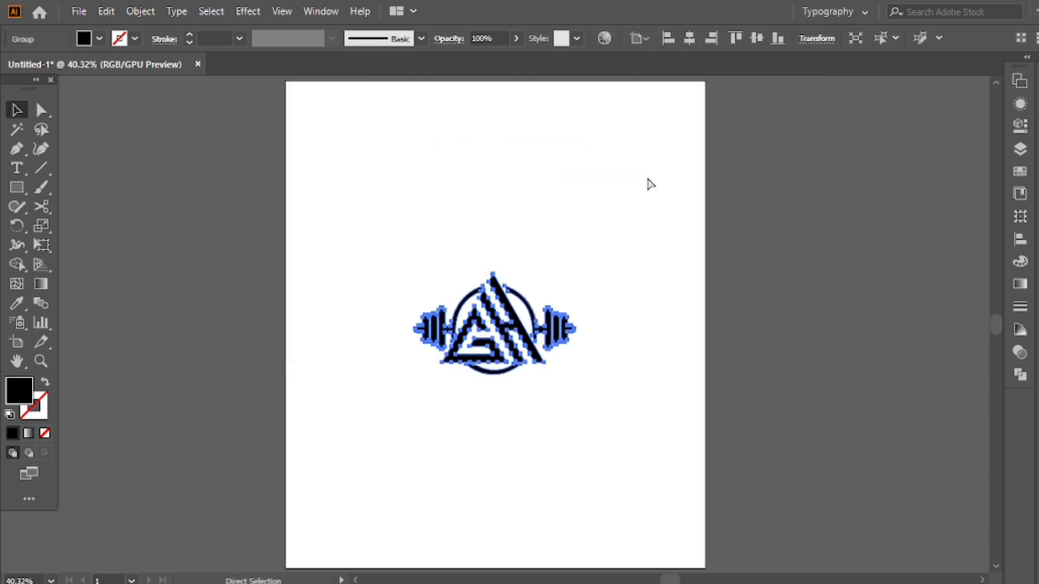
Fill the whole logo with dark gray and enlarge it slightly about its centre.
{"action": "left_click", "coordinate": [1019, 173]}
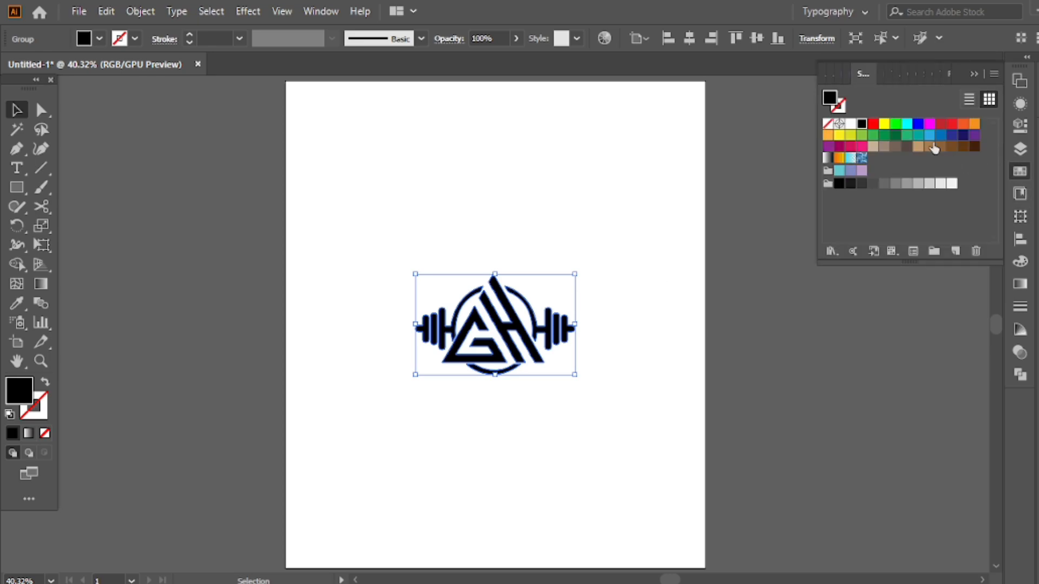
{"action": "left_click", "coordinate": [885, 184]}
{"action": "left_click", "coordinate": [891, 184]}
{"action": "left_click", "coordinate": [873, 184]}
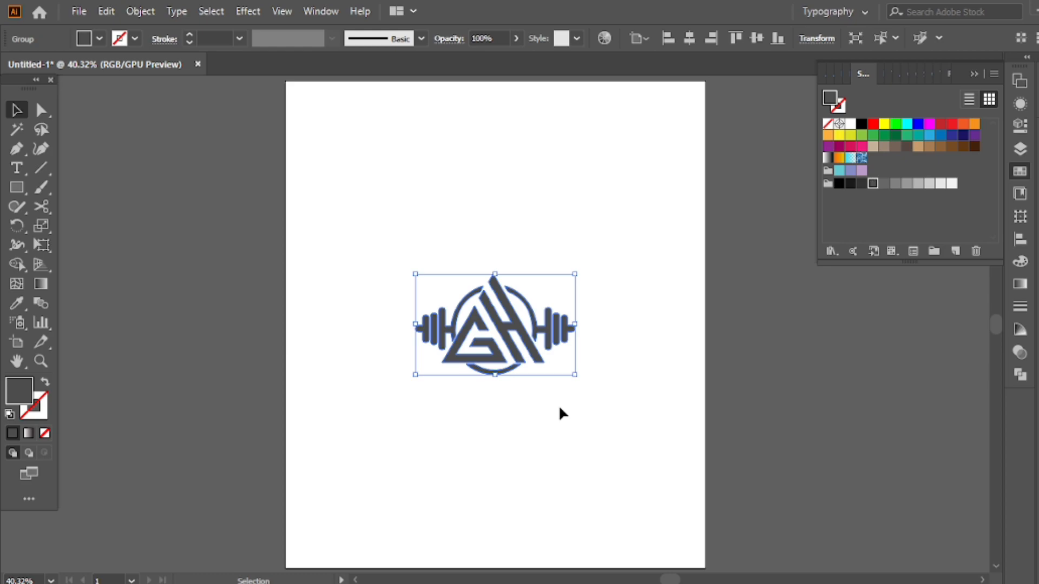
{"action": "left_click_drag", "start_coordinate": [575, 324], "coordinate": [589, 324]}
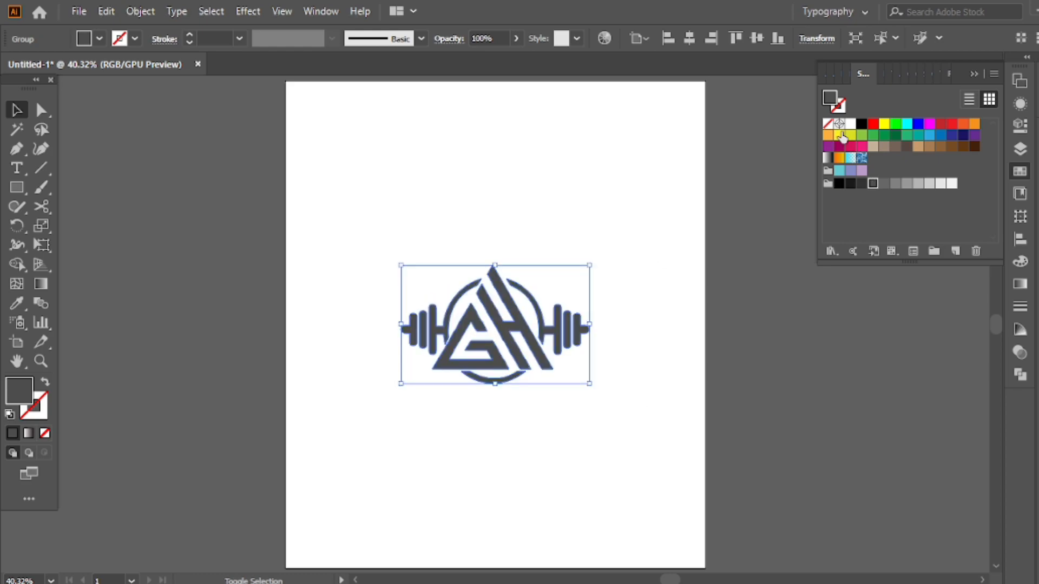
{"action": "left_click", "coordinate": [698, 198]}
Fill the G and the left dumbbell half with its ring arc in light blue.
{"action": "left_click", "coordinate": [445, 366]}
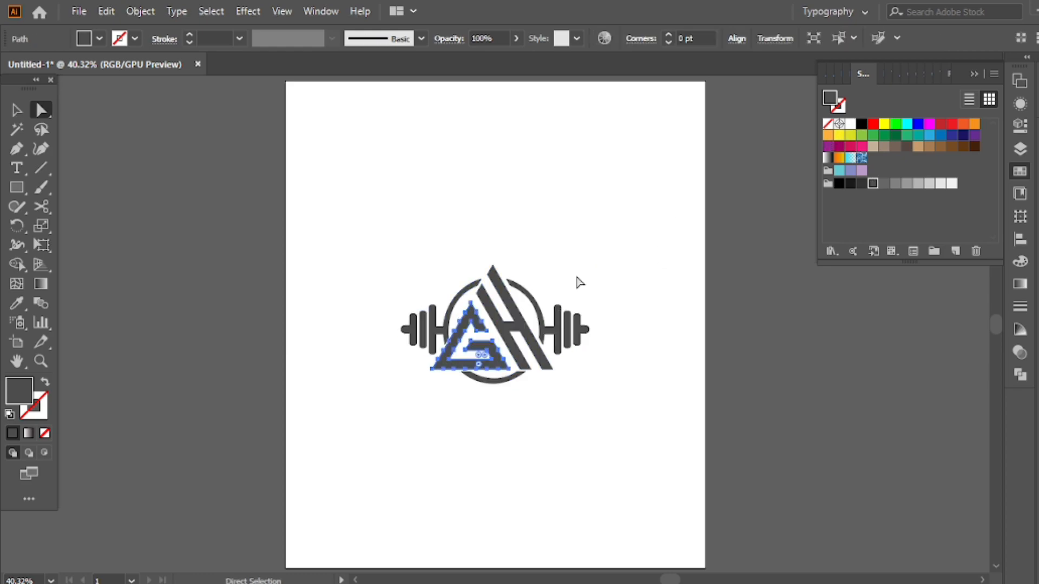
{"action": "left_click", "coordinate": [930, 135]}
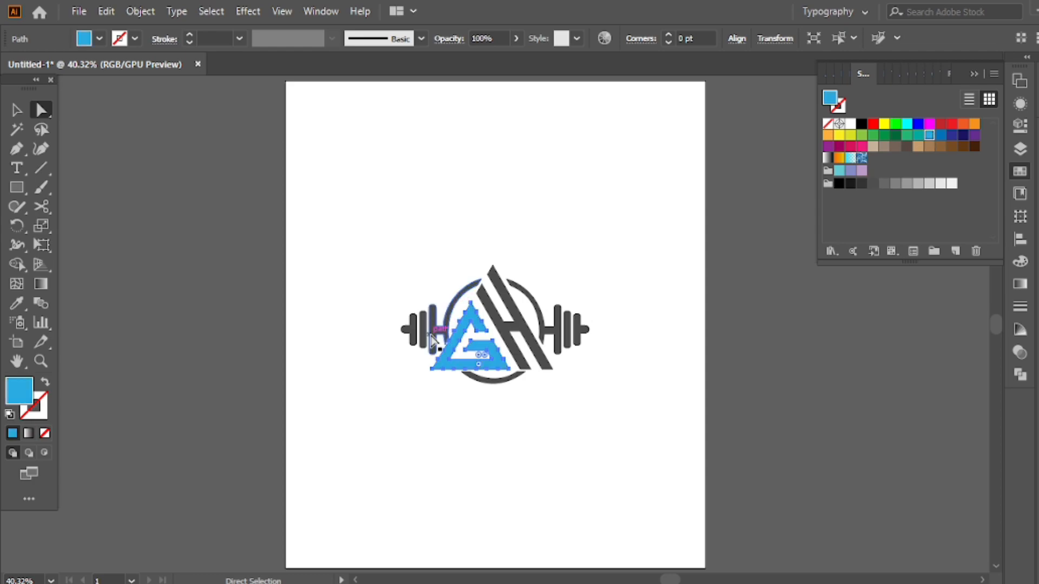
{"action": "scroll", "coordinate": [433, 340], "scroll_direction": "up", "scroll_amount": 5}
{"action": "left_click", "coordinate": [424, 335]}
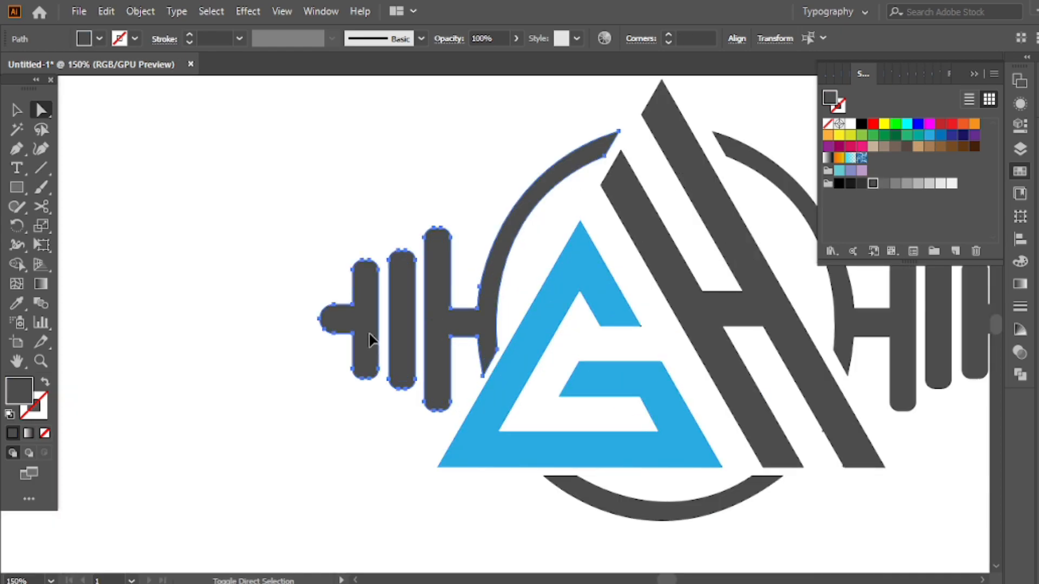
{"action": "left_click", "coordinate": [930, 136]}
{"action": "left_click_drag", "start_coordinate": [694, 244], "coordinate": [466, 193]}
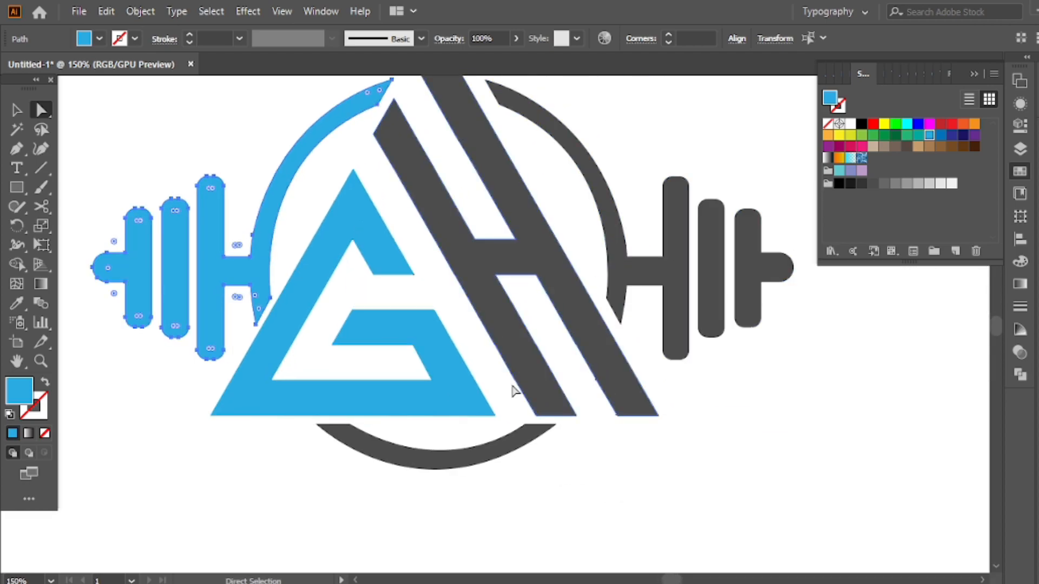
Fill the bottom arc of the ring with the same light blue.
{"action": "left_click", "coordinate": [495, 451]}
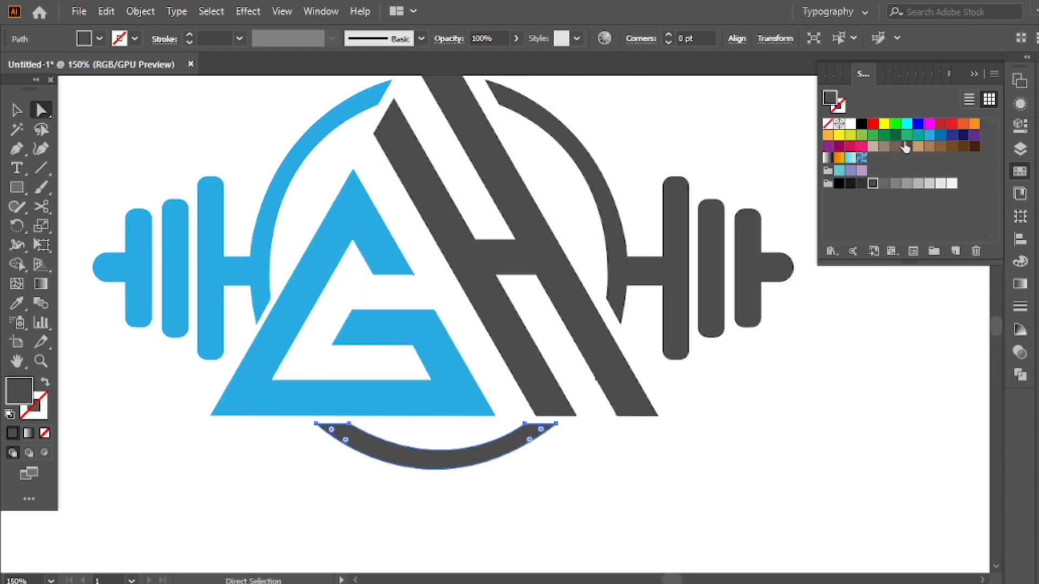
{"action": "left_click", "coordinate": [929, 135]}
{"action": "left_click", "coordinate": [682, 101]}
{"action": "scroll", "coordinate": [667, 186], "scroll_direction": "down", "scroll_amount": 1}
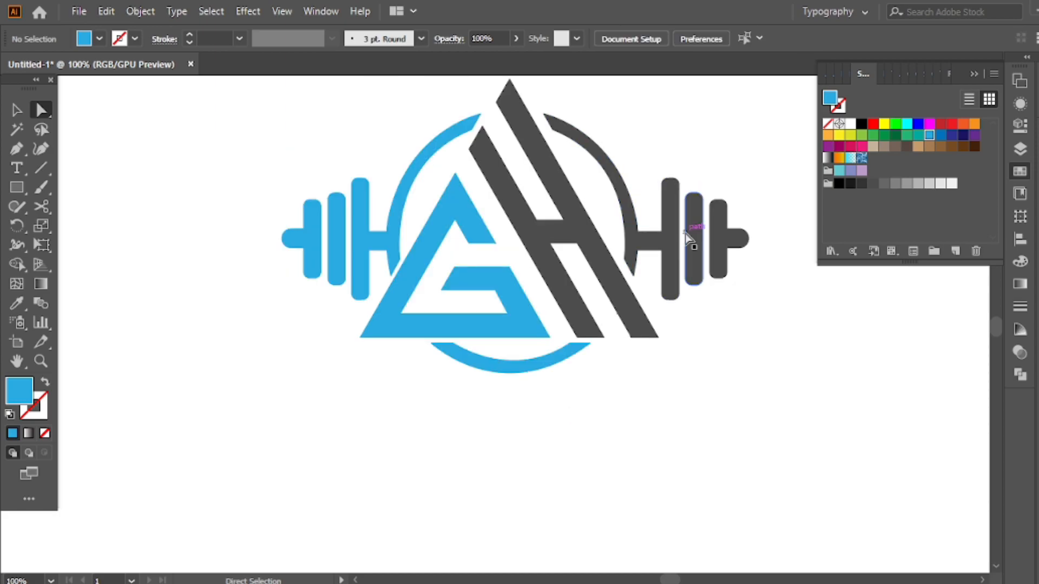
Try light blue on the right dumbbell half, and recolour it together with the G in dark gray.
{"action": "left_click", "coordinate": [661, 227]}
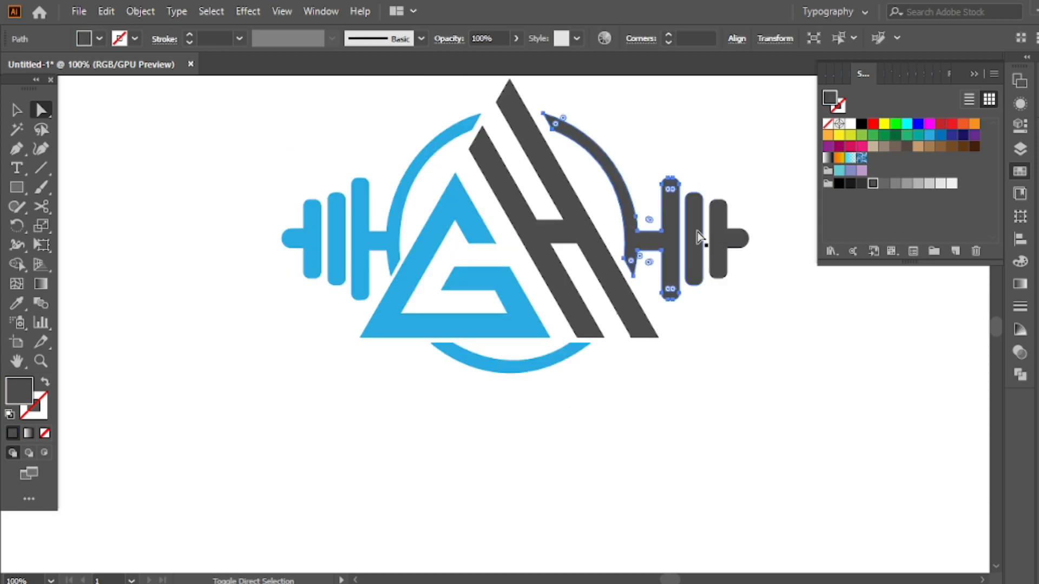
{"action": "left_click", "coordinate": [929, 135]}
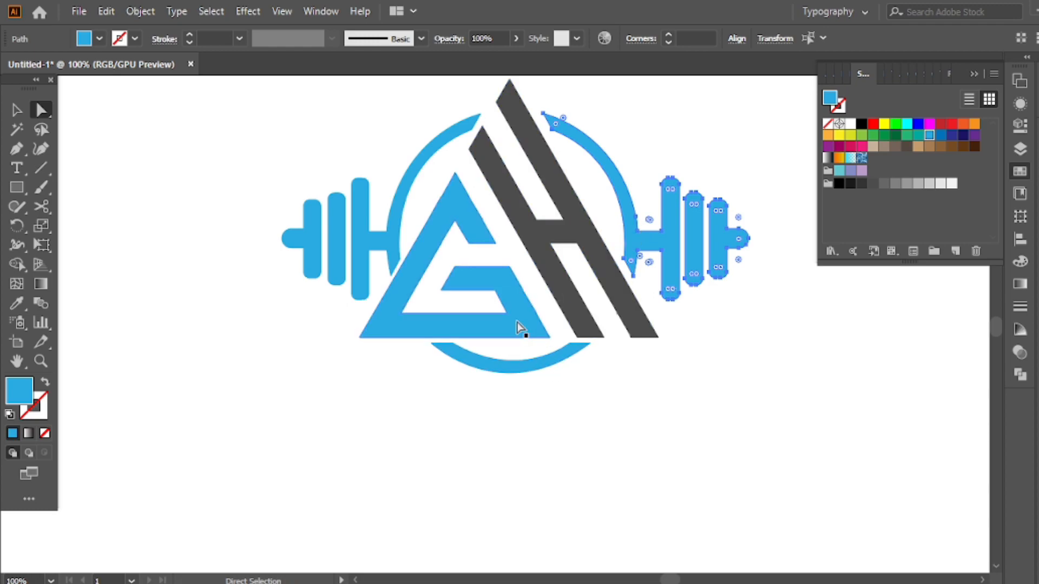
{"action": "left_click", "coordinate": [873, 184]}
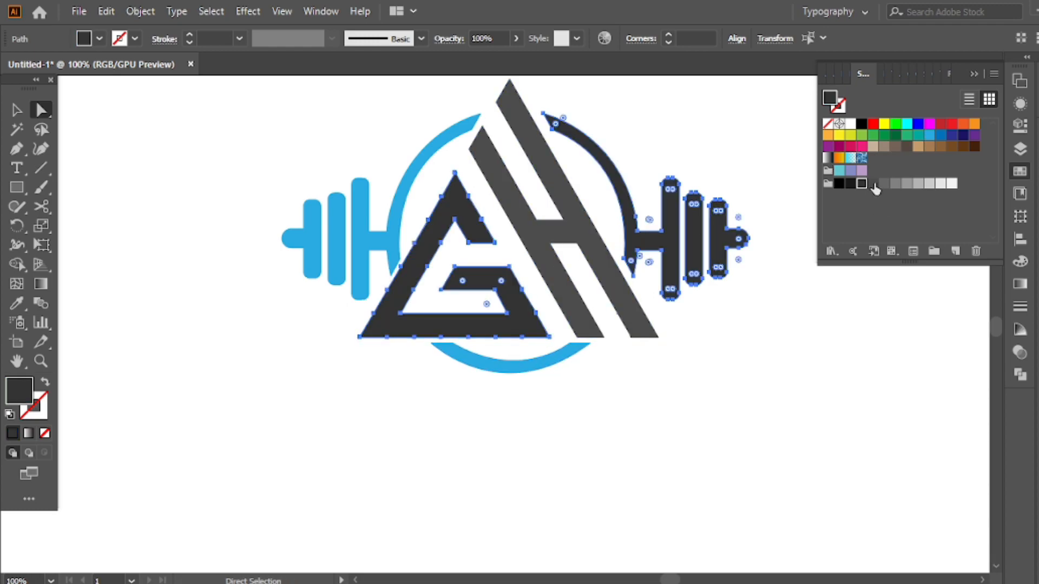
{"action": "left_click", "coordinate": [651, 159]}
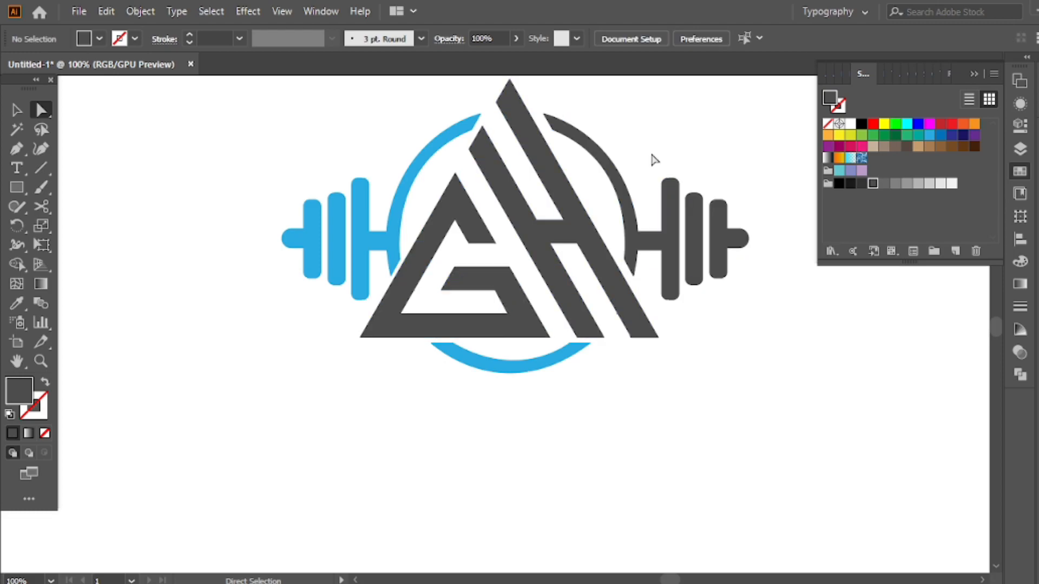
Fill all pieces of the right dumbbell half and its ring arc with light blue.
{"action": "left_click", "coordinate": [647, 236]}
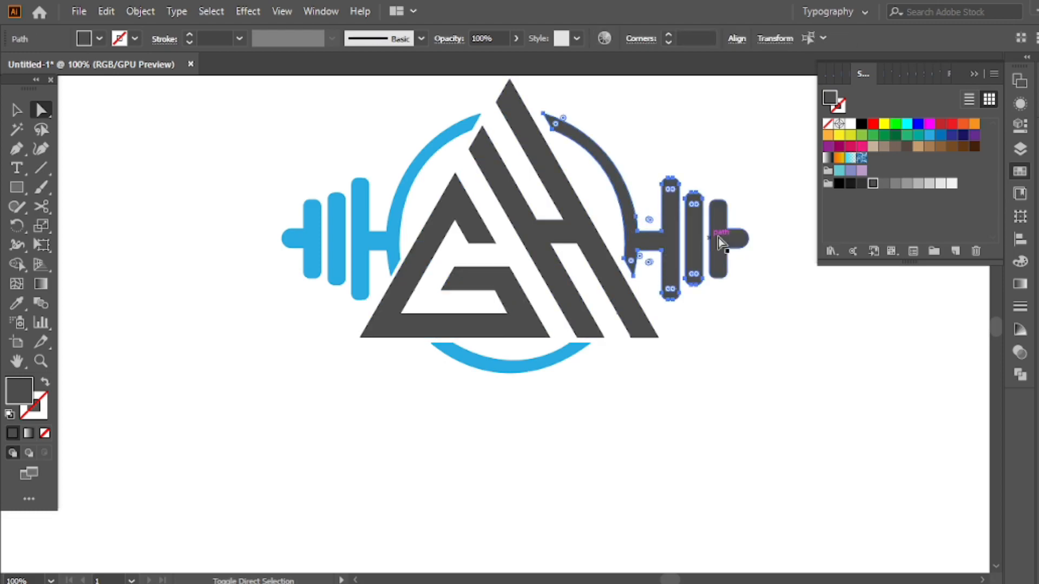
{"action": "left_click", "coordinate": [932, 137]}
{"action": "left_click", "coordinate": [677, 154]}
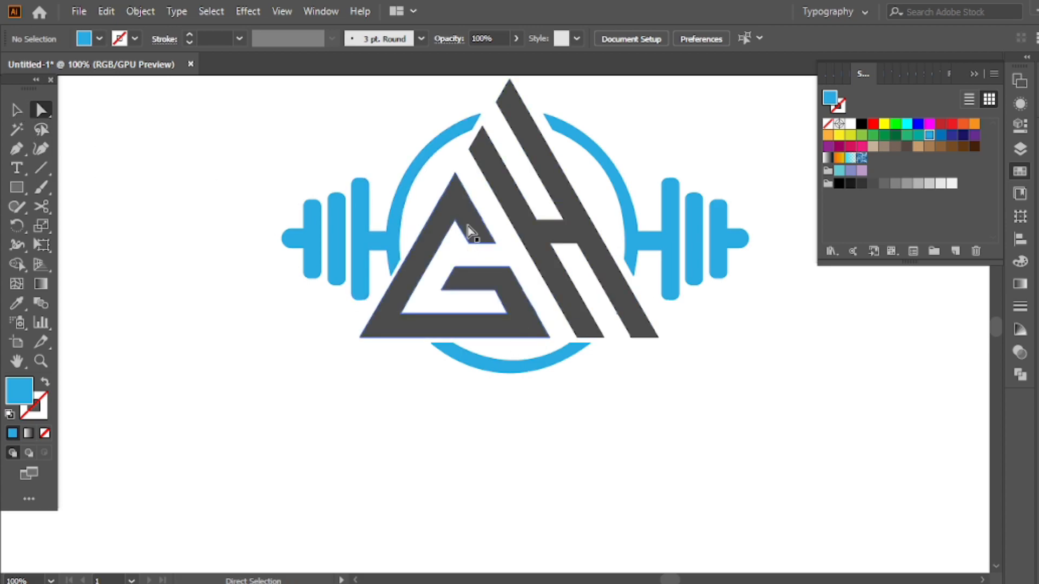
Fill the G and H with light blue and all dumbbell and ring pieces with dark gray.
{"action": "left_click", "coordinate": [559, 239]}
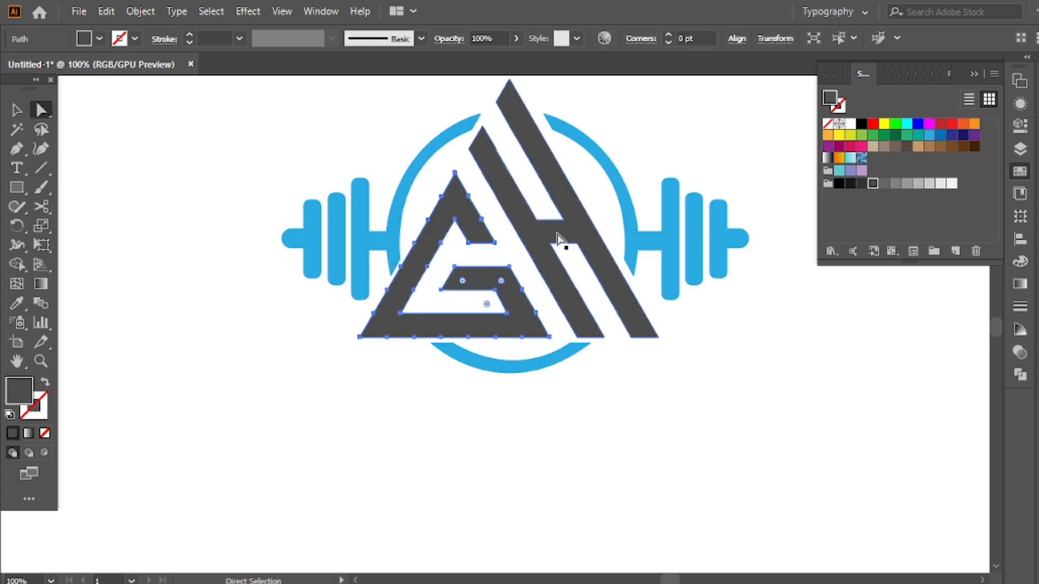
{"action": "left_click", "coordinate": [930, 137]}
{"action": "left_click", "coordinate": [676, 242]}
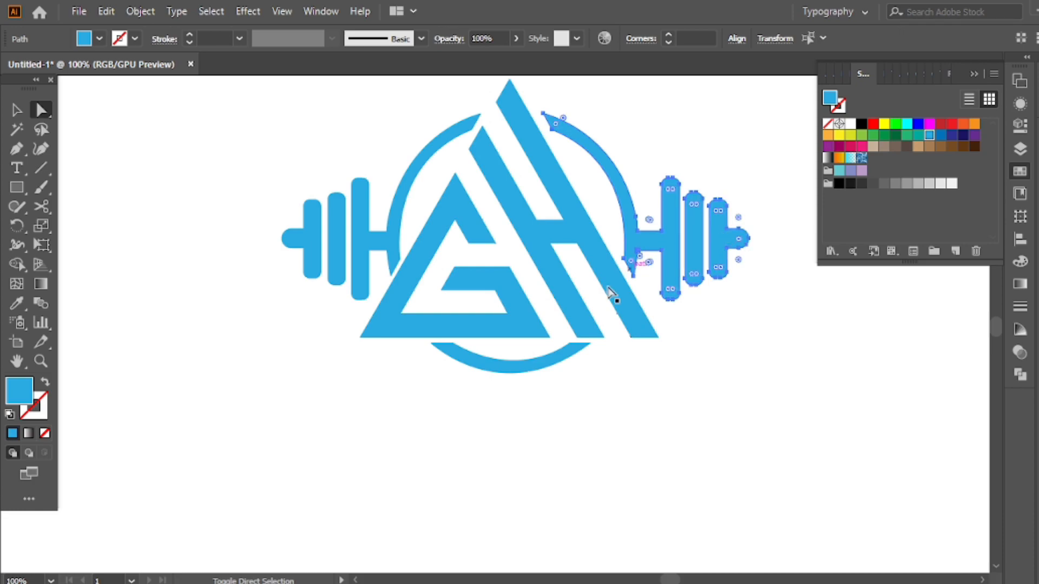
{"action": "left_click", "coordinate": [389, 223], "text": "shift"}
{"action": "left_click", "coordinate": [389, 223], "text": "shift"}
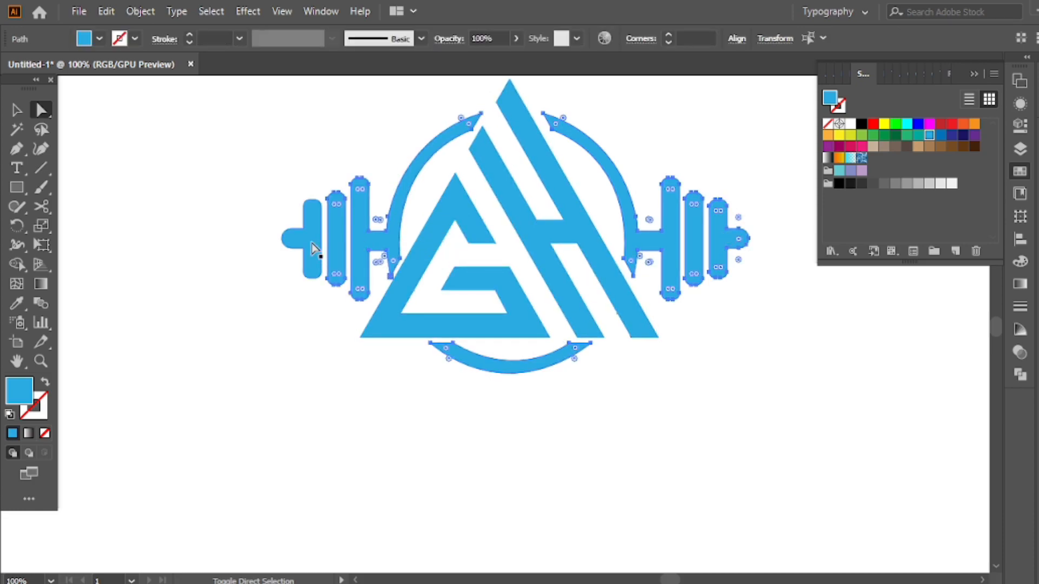
{"action": "left_click", "coordinate": [873, 184]}
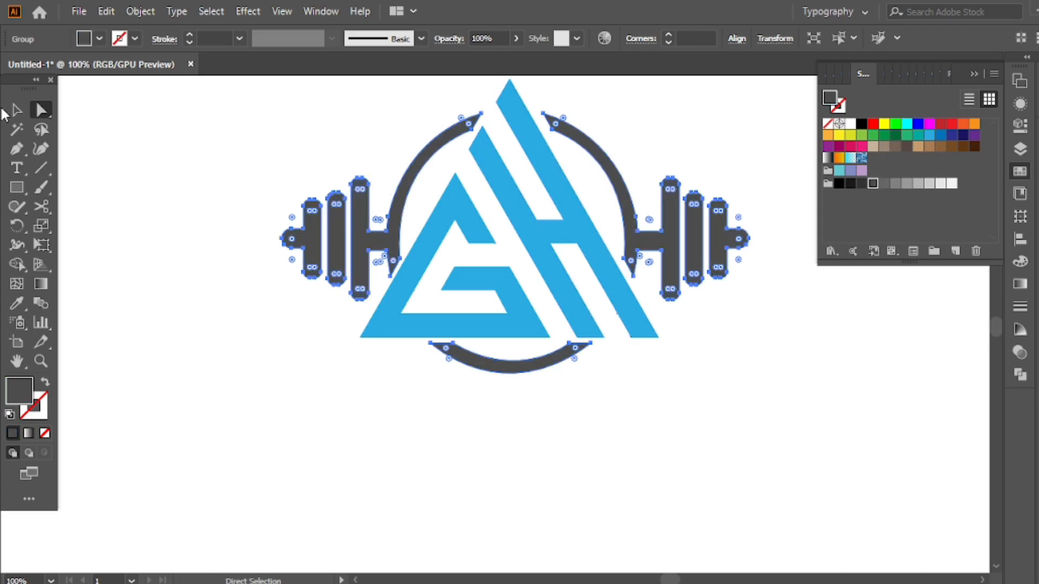
{"action": "left_click", "coordinate": [11, 109]}
{"action": "left_click", "coordinate": [272, 226]}
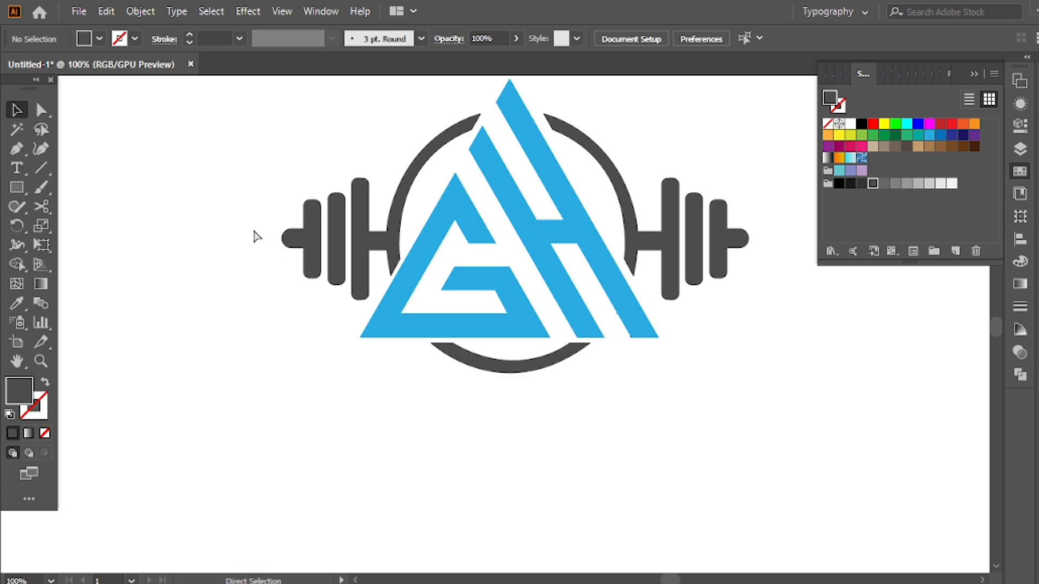
Enlarge the finished logo slightly about its centre on the artboard.
{"action": "key", "text": "ctrl+0"}
{"action": "left_click", "coordinate": [973, 74]}
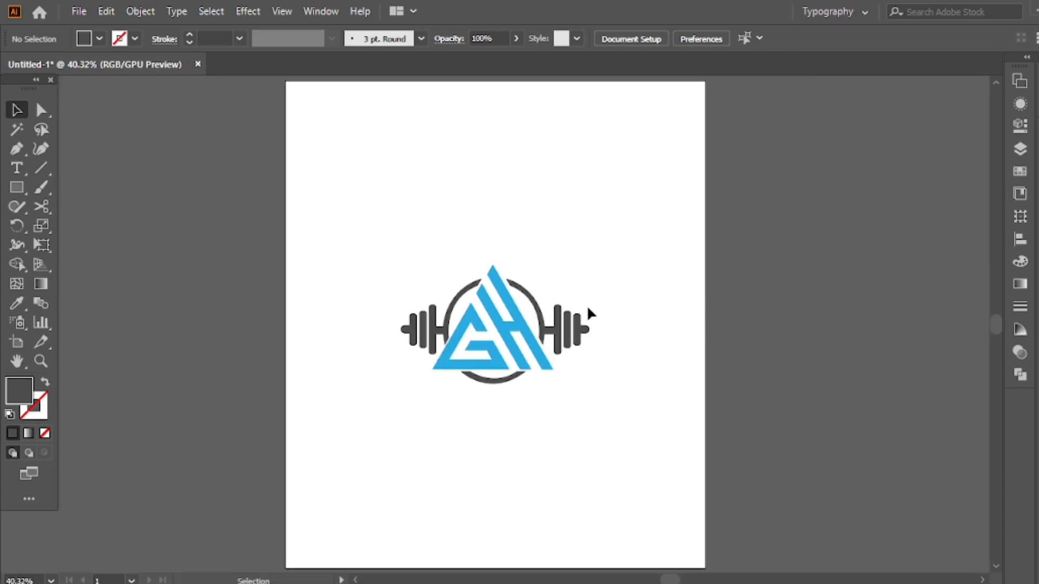
{"action": "left_click", "coordinate": [575, 340]}
{"action": "left_click_drag", "start_coordinate": [591, 327], "coordinate": [608, 329]}
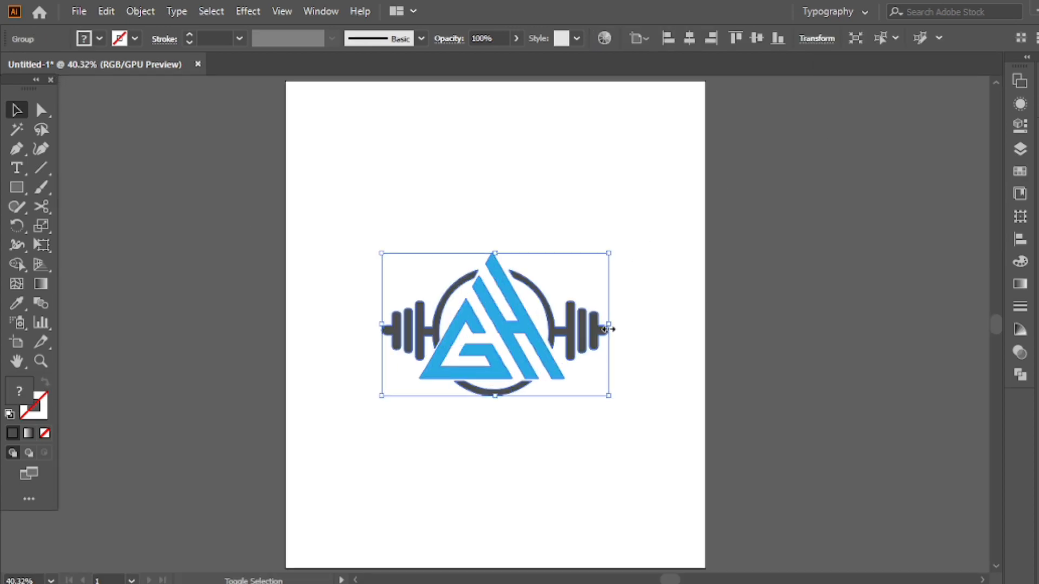
Scale the whole GH logo group up a little further about its centre, keeping its proportions.
{"action": "right_click", "coordinate": [503, 158]}
{"action": "left_click", "coordinate": [349, 191]}
{"action": "left_click", "coordinate": [412, 169]}
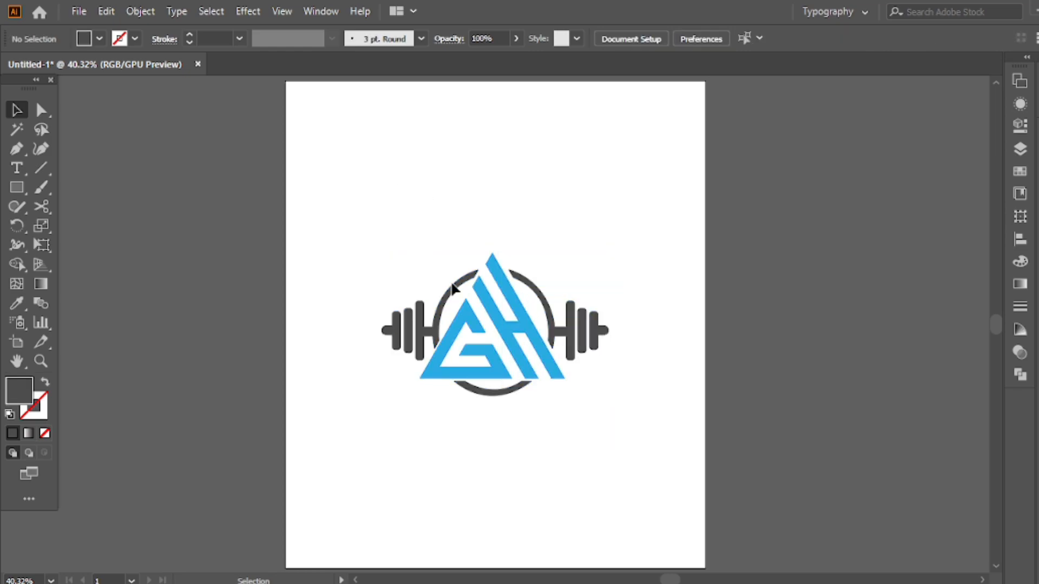
{"action": "left_click", "coordinate": [471, 304]}
{"action": "left_click_drag", "start_coordinate": [609, 323], "coordinate": [624, 325]}
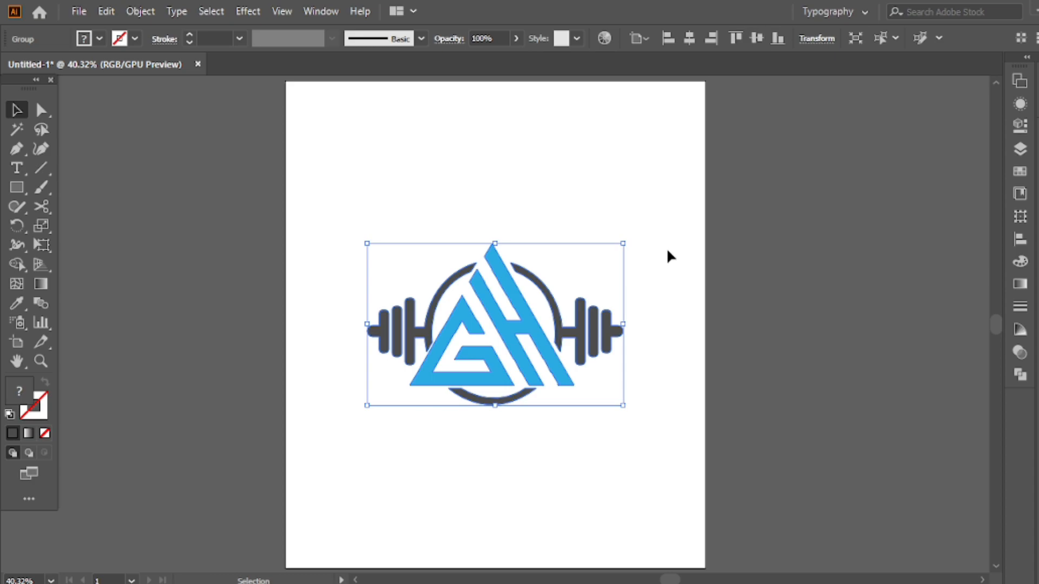
Copy the finished logo and switch to the 3d glass window logo mockup in Photoshop.
{"action": "left_click", "coordinate": [120, 8]}
{"action": "left_click", "coordinate": [136, 92]}
{"action": "left_click", "coordinate": [416, 202]}
{"action": "left_click", "coordinate": [532, 583]}
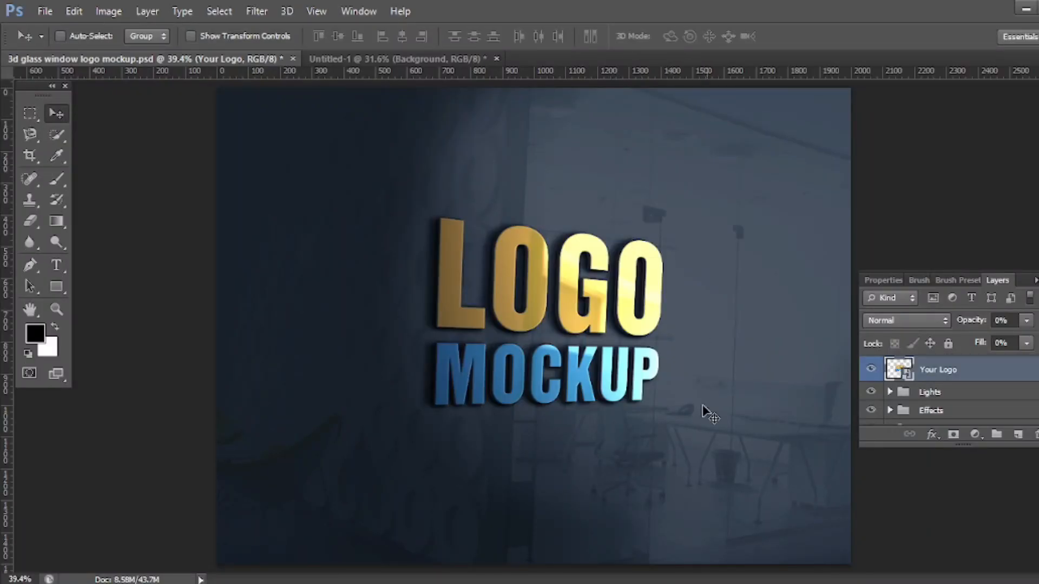
Open the contents of the Your Logo smart object and hide its Preview logo layer.
{"action": "double_click", "coordinate": [899, 370]}
{"action": "left_click", "coordinate": [553, 252]}
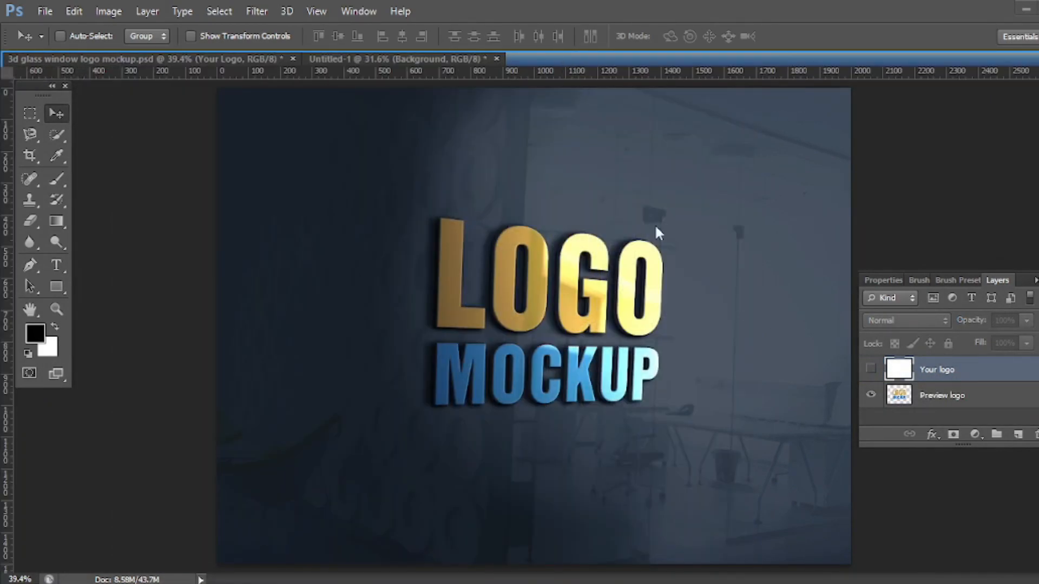
{"action": "left_click", "coordinate": [871, 395]}
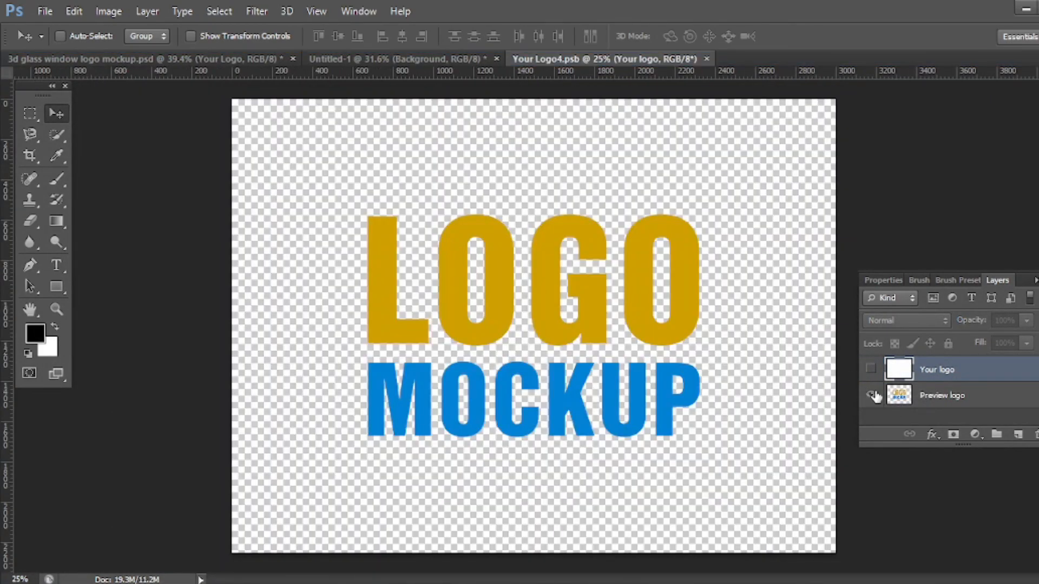
Paste the copied logo as a smart object and scale it up proportionally about its centre until it nearly fills the canvas width.
{"action": "key", "text": "ctrl+v"}
{"action": "left_click", "coordinate": [591, 193]}
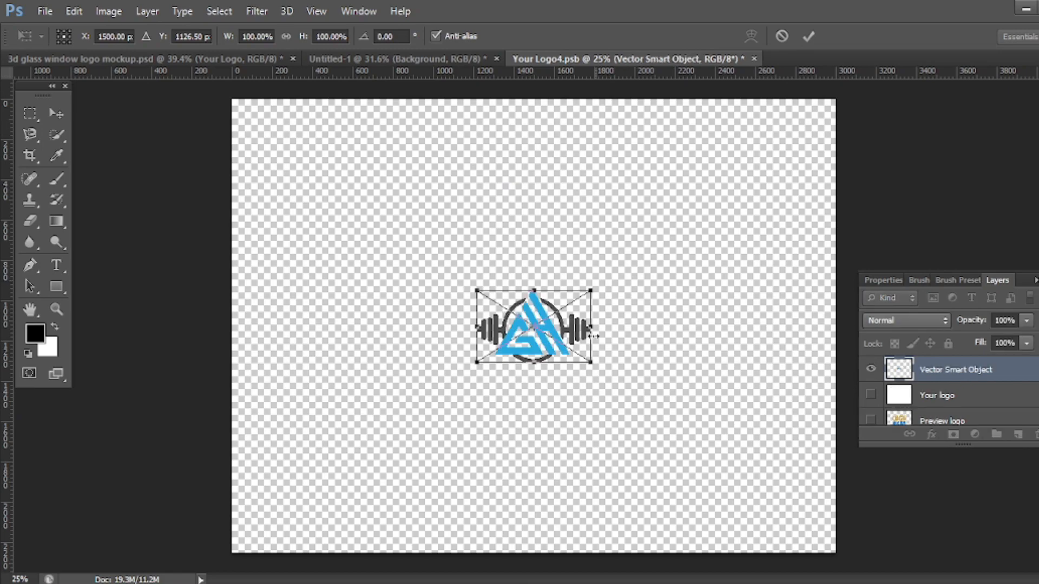
{"action": "left_click_drag", "start_coordinate": [594, 328], "coordinate": [719, 327]}
{"action": "key", "text": "ctrl+z"}
{"action": "left_click_drag", "start_coordinate": [594, 366], "coordinate": [806, 526]}
{"action": "left_click", "coordinate": [809, 36]}
Save and close Your Logo4.psb to update the logo in the glass window mockup.
{"action": "key", "text": "ctrl+w"}
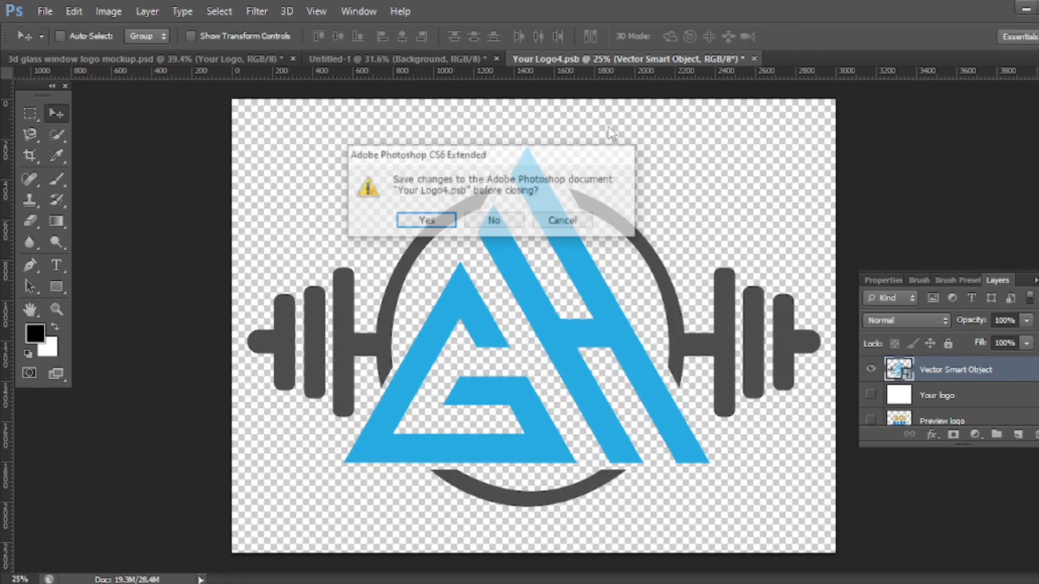
{"action": "key", "text": "Return"}
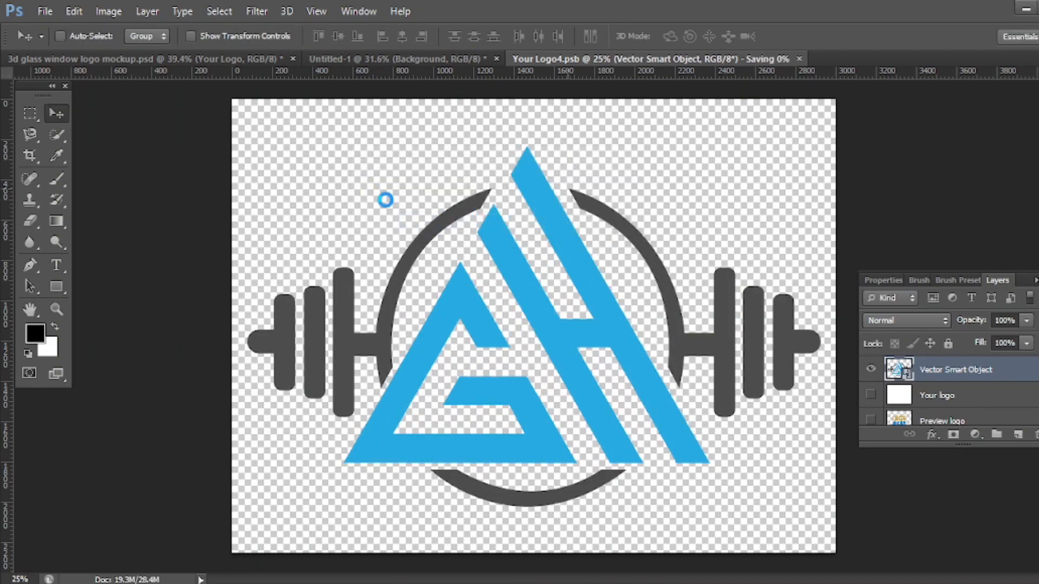
{"action": "key", "text": "ctrl+w"}
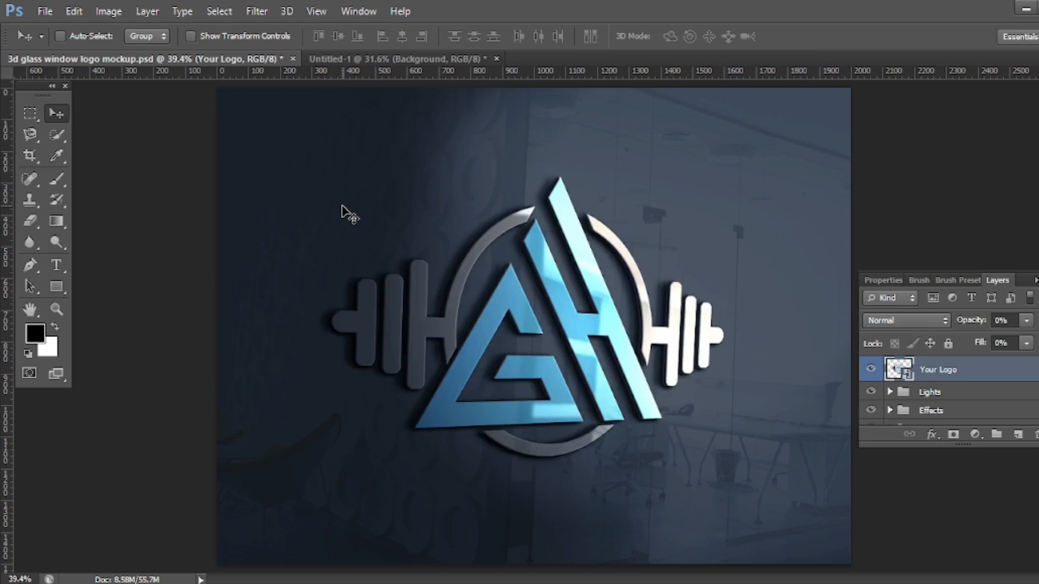